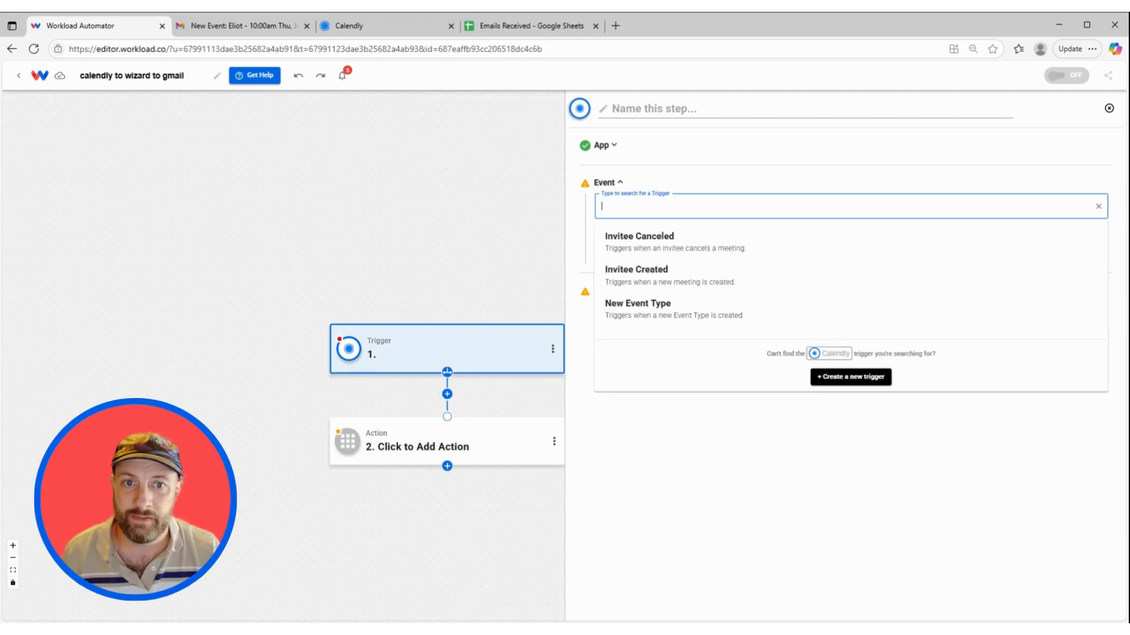
Set the Calendly trigger event to Invitee Created and keep the connected Calendly account
click(651, 274)
click(650, 250)
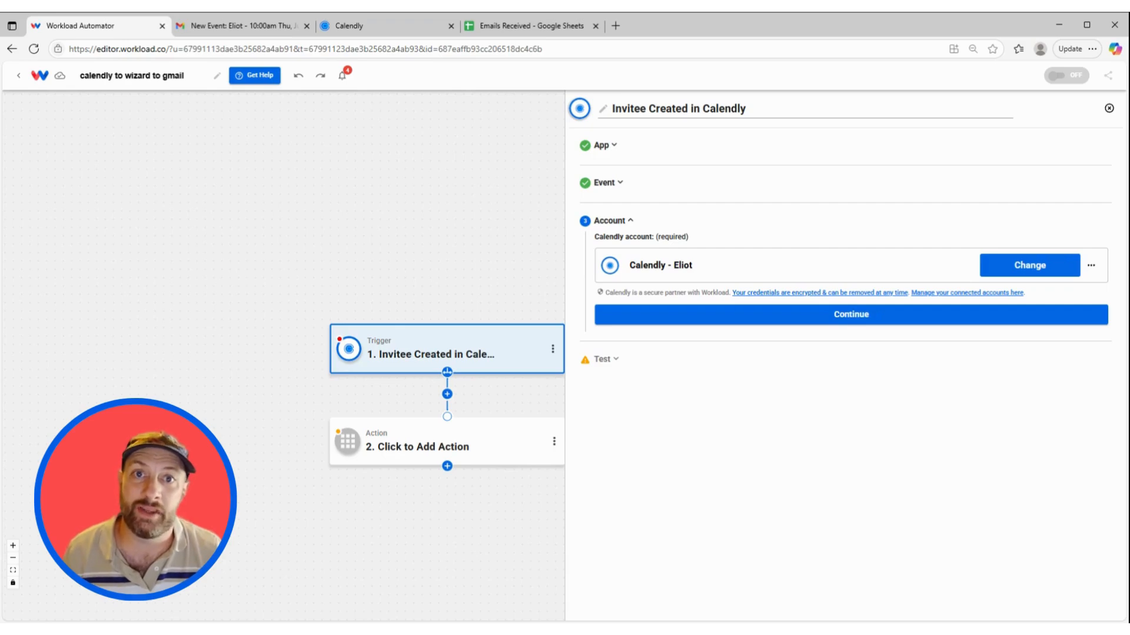
click(761, 315)
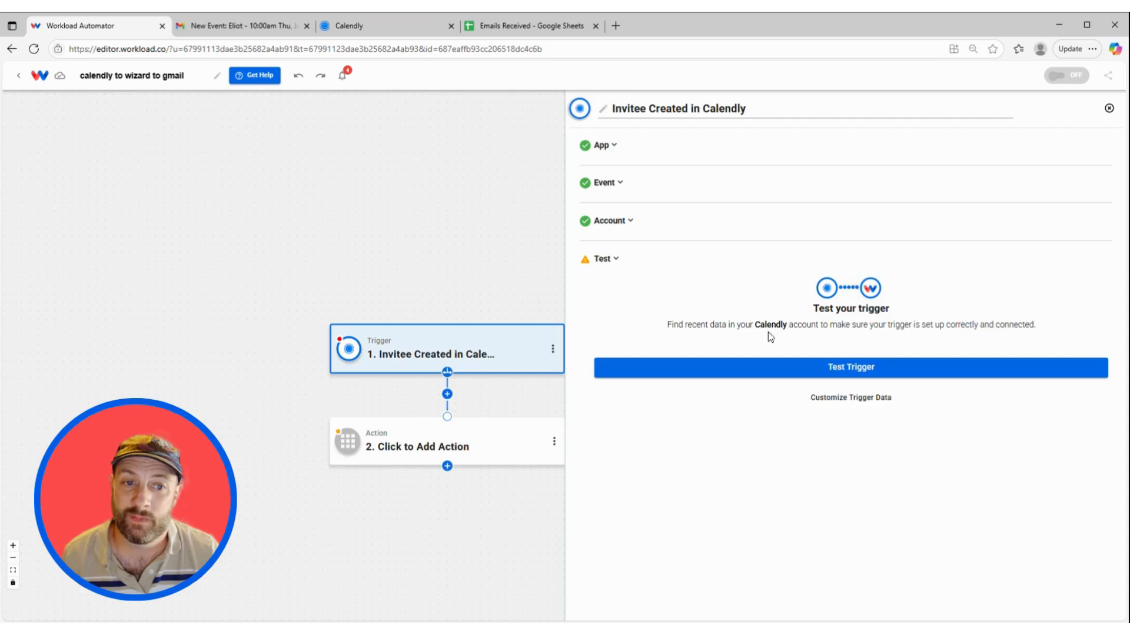
Test the Invitee Created trigger, review the returned invitee and meeting data, and accept the sample
click(758, 368)
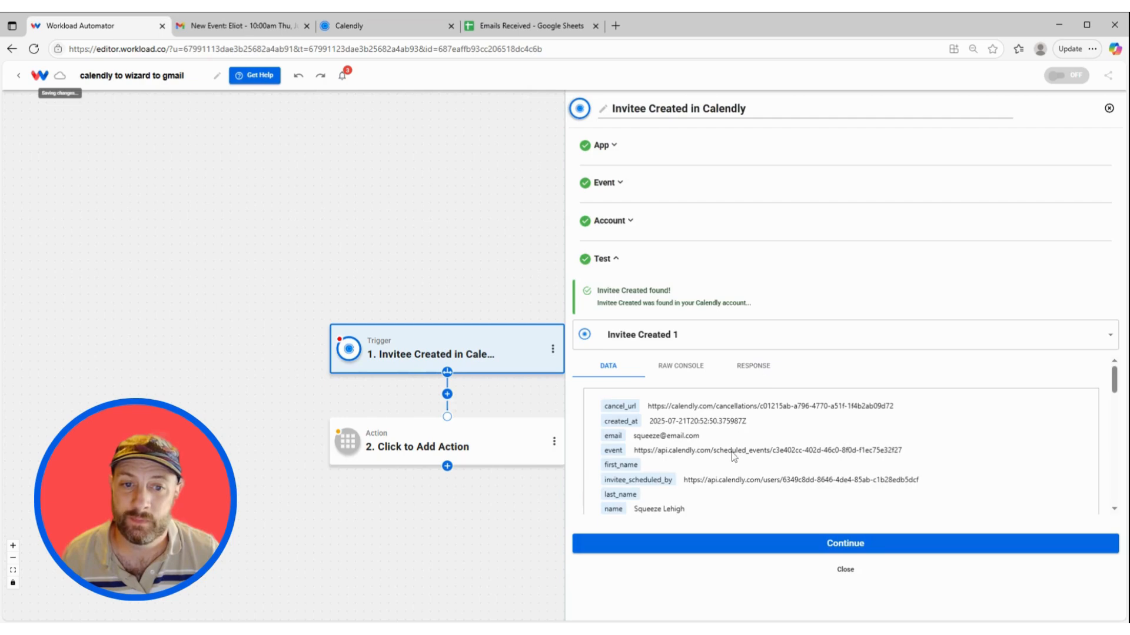
scroll(730, 425, down, 5)
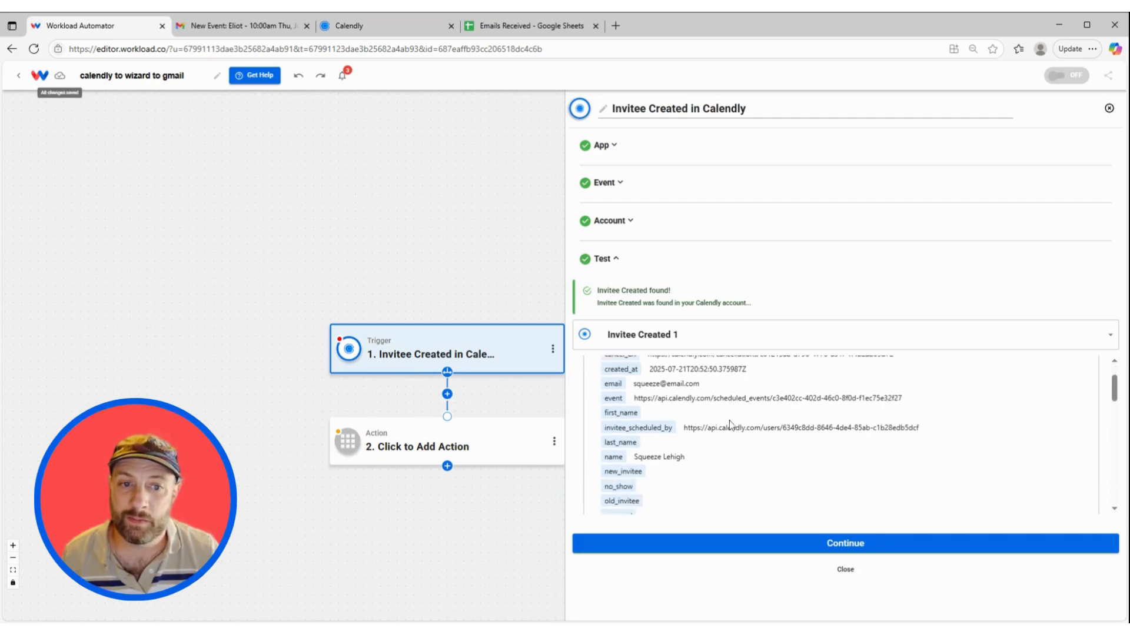
scroll(734, 422, down, 10)
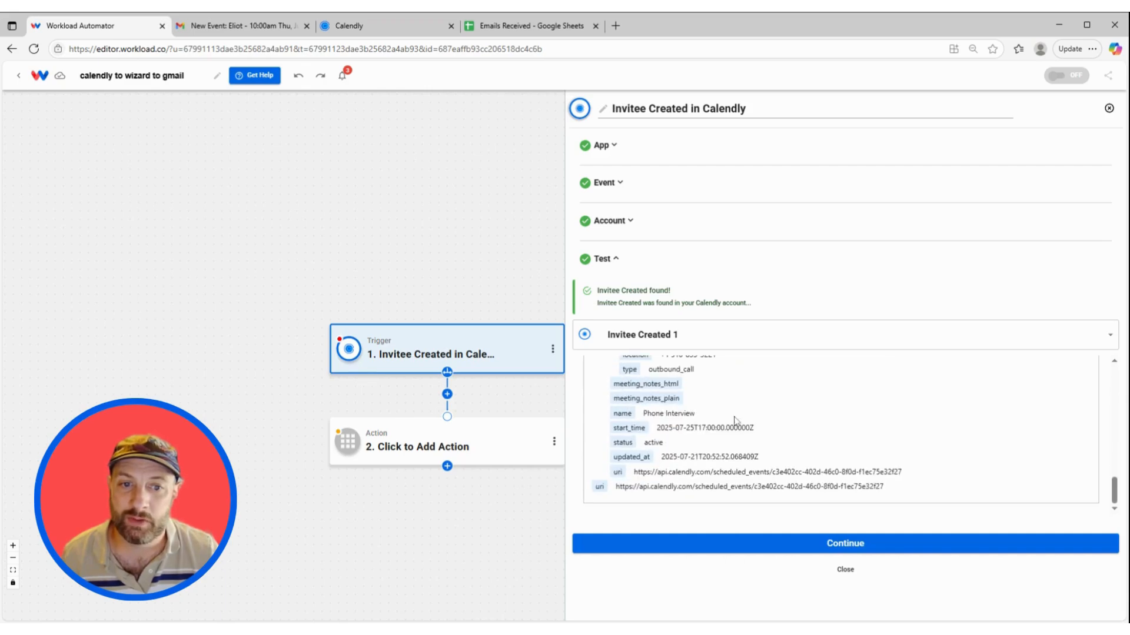
click(782, 542)
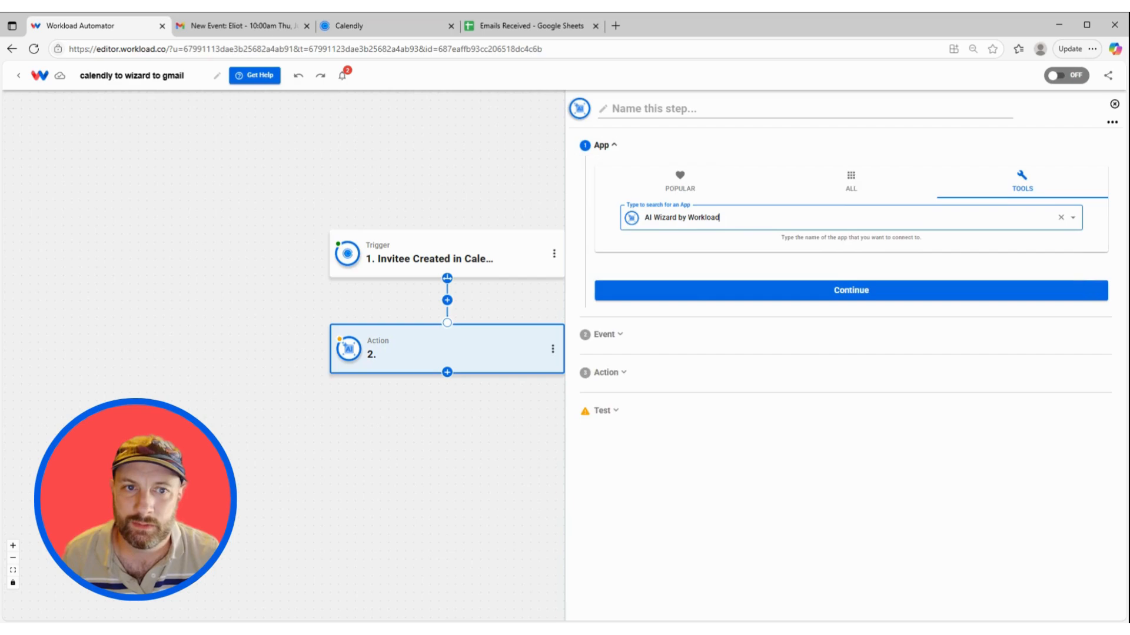
Set the second workflow step to AI Wizard by Workload with the Prompt Your Data event
click(785, 218)
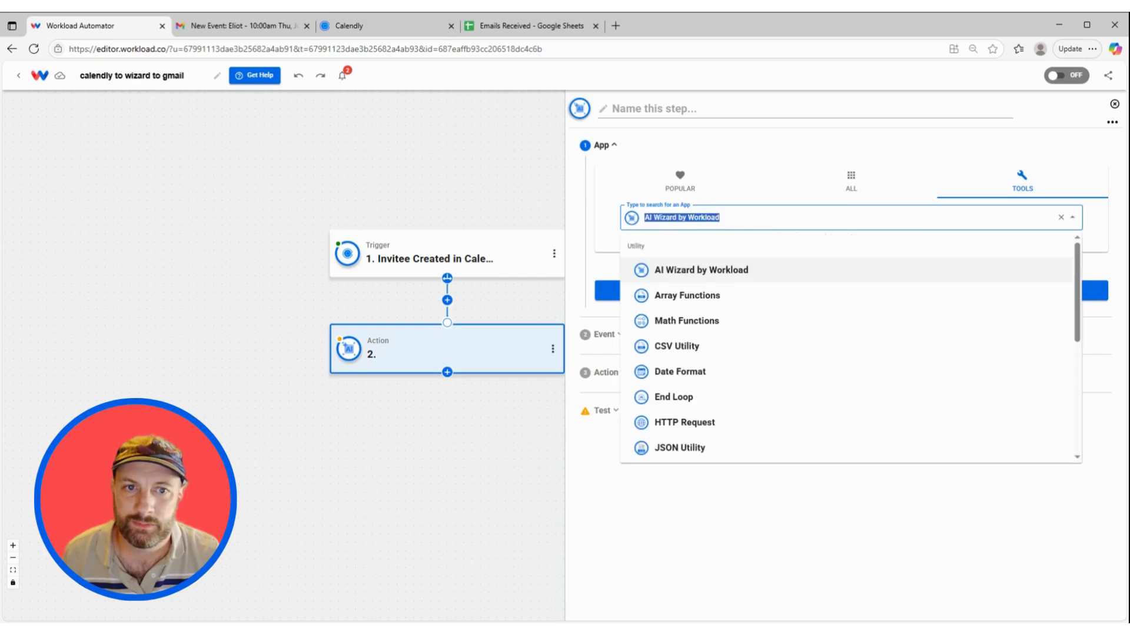
click(739, 273)
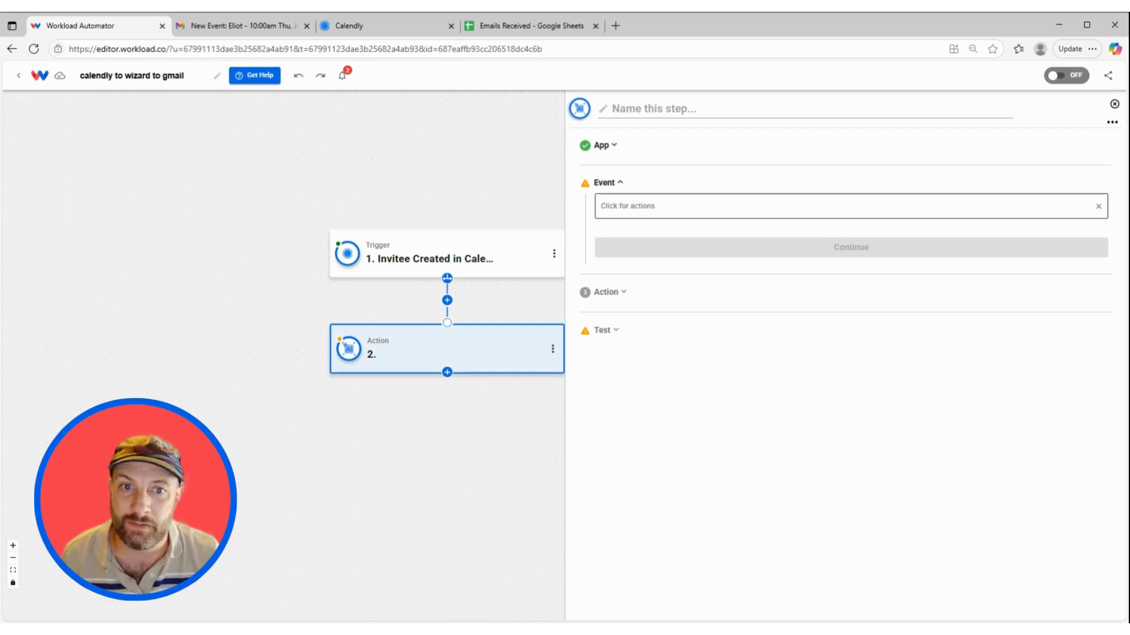
click(677, 207)
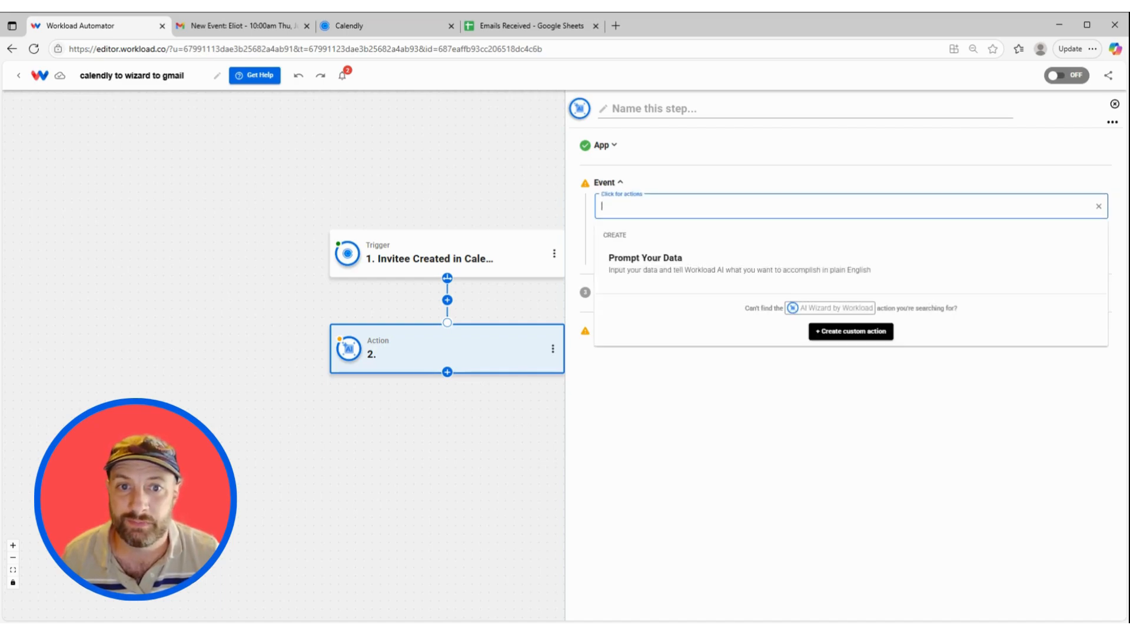
click(671, 242)
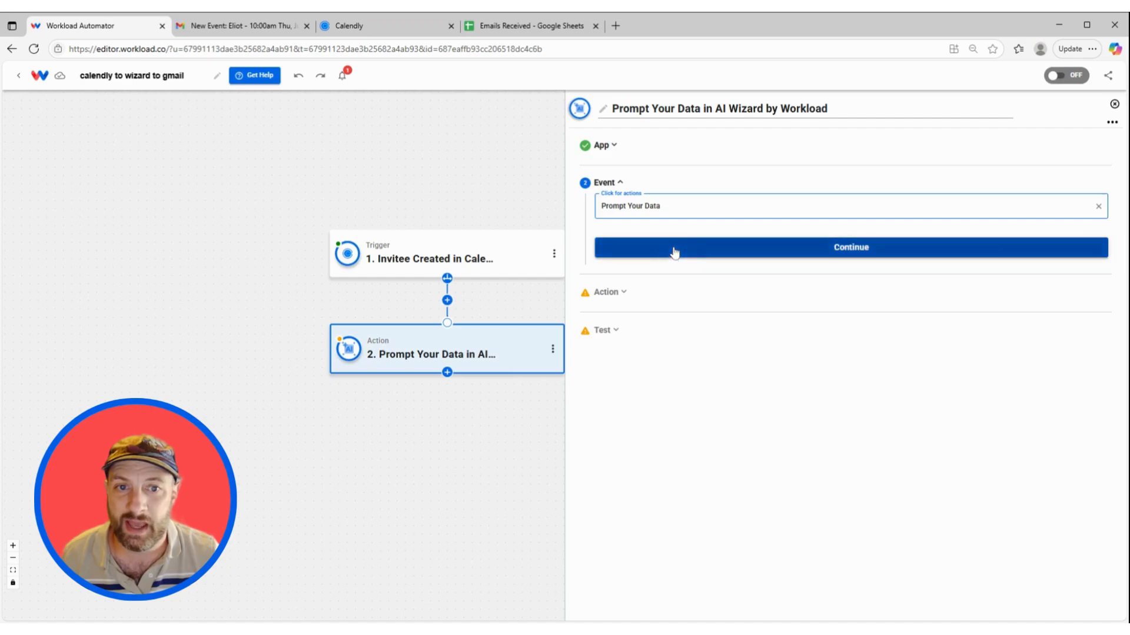
click(692, 246)
Fill the AI action's Input Data with the invitee name and the meeting start_time from the Calendly trigger
click(689, 290)
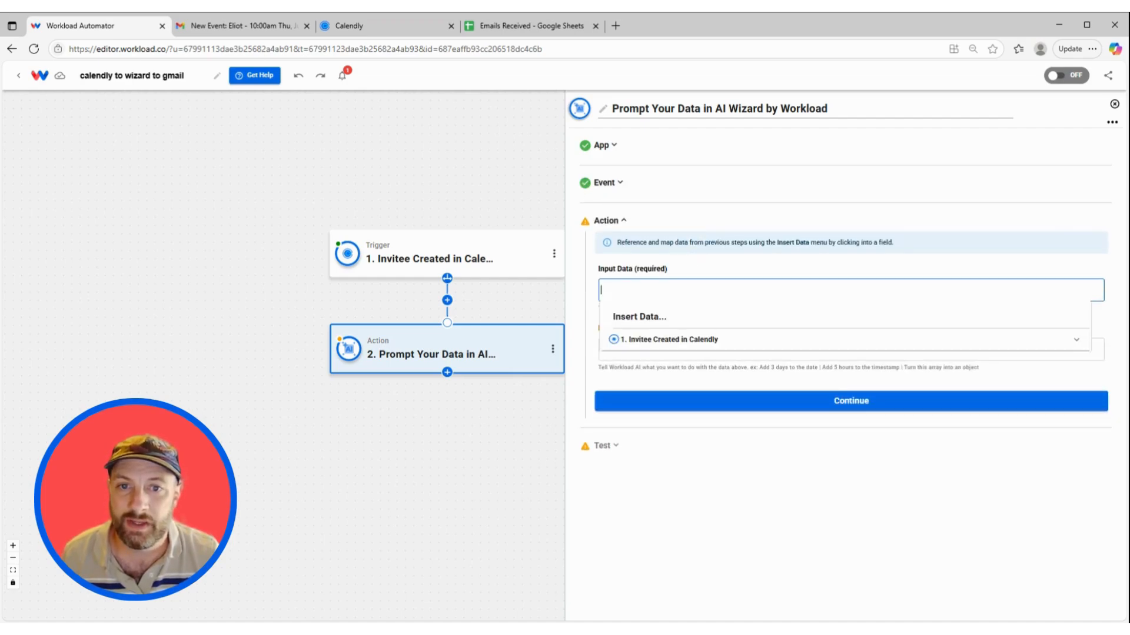
click(663, 344)
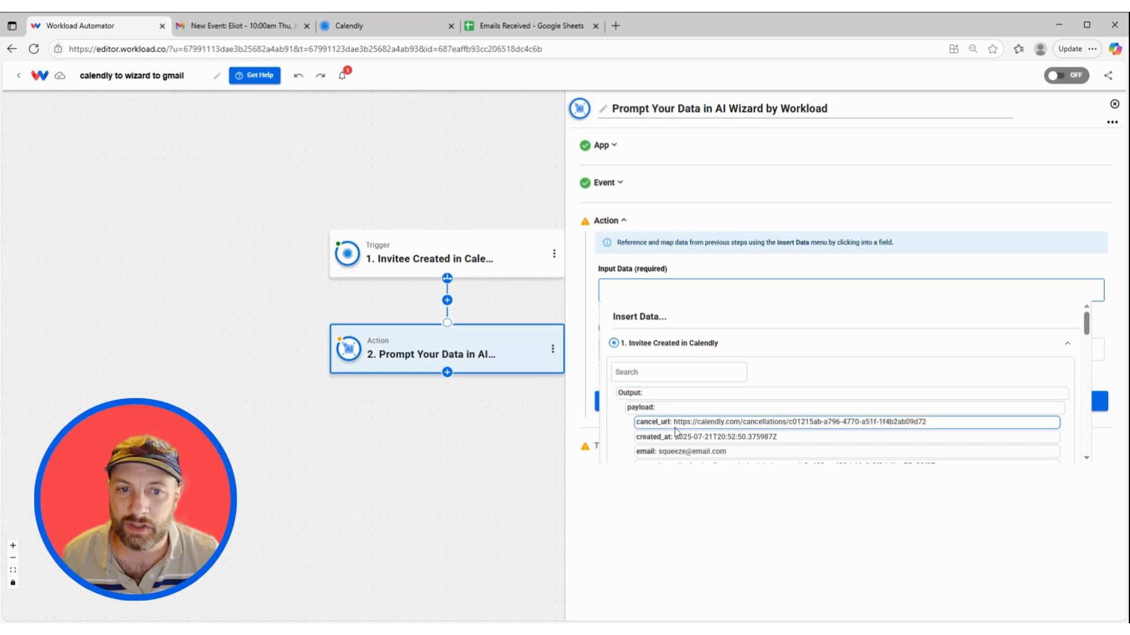
scroll(677, 434, down, 2)
scroll(676, 433, down, 2)
click(677, 405)
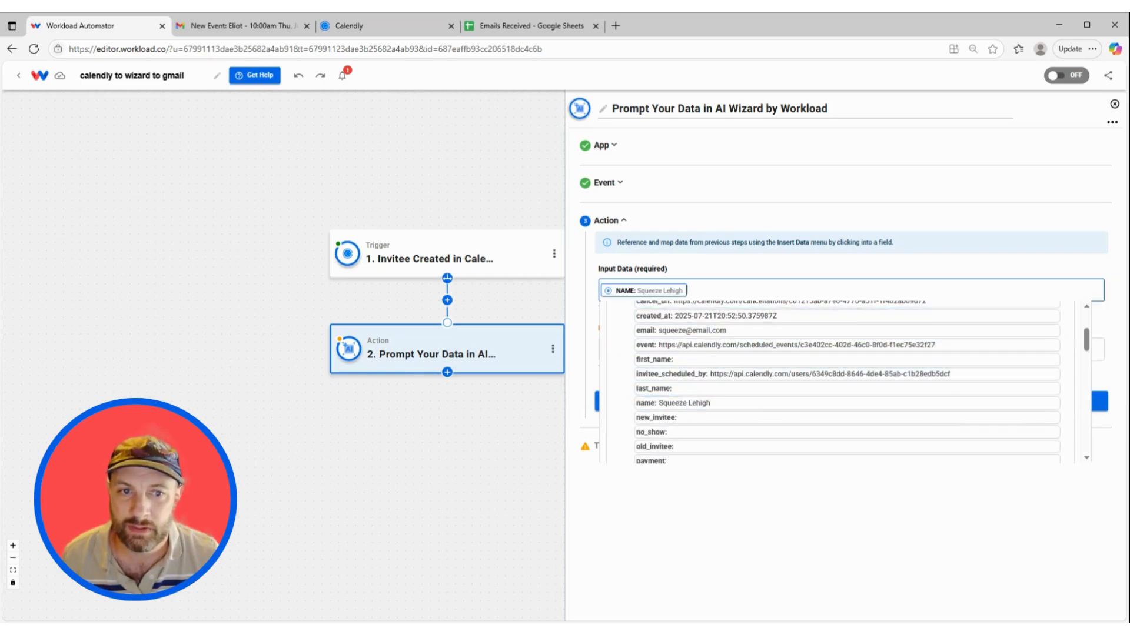
scroll(718, 404, down, 5)
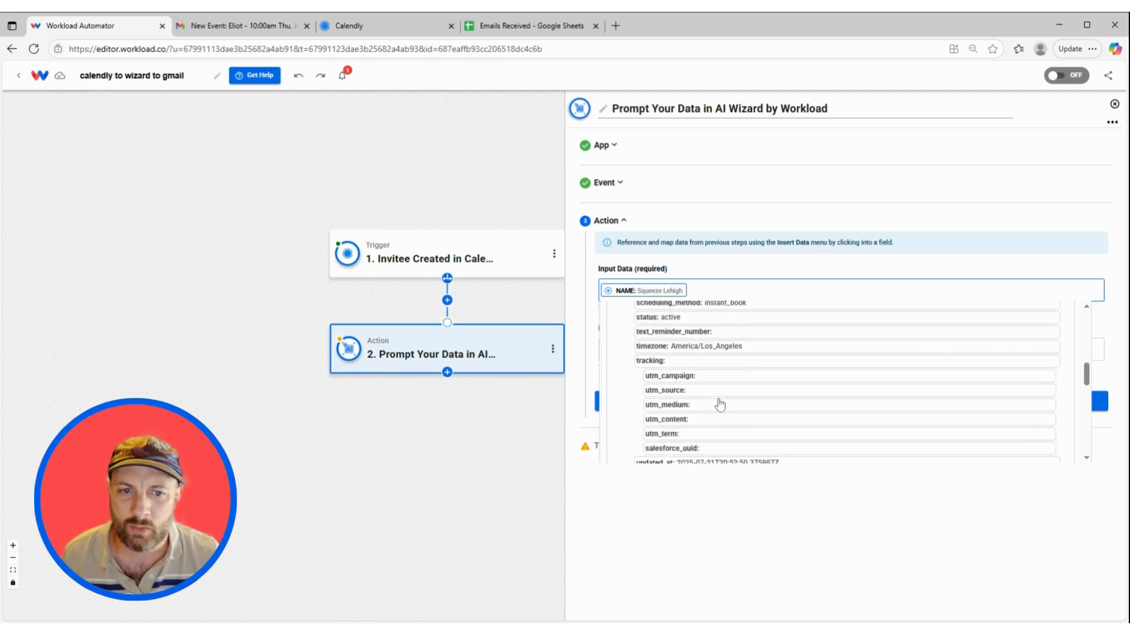
scroll(719, 405, down, 6)
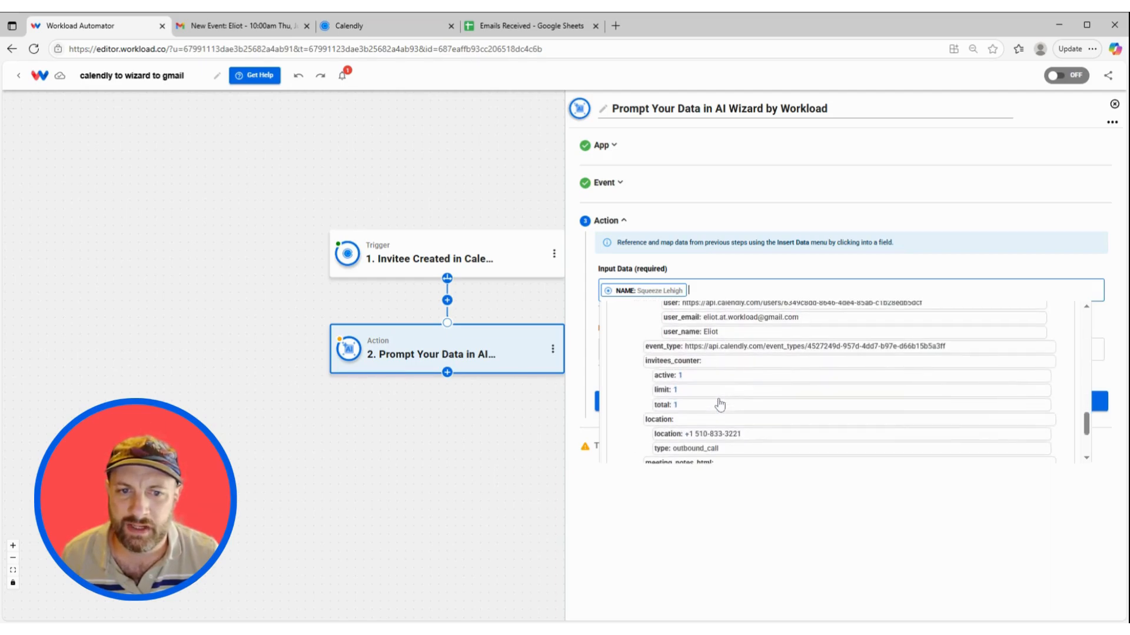
scroll(719, 404, down, 3)
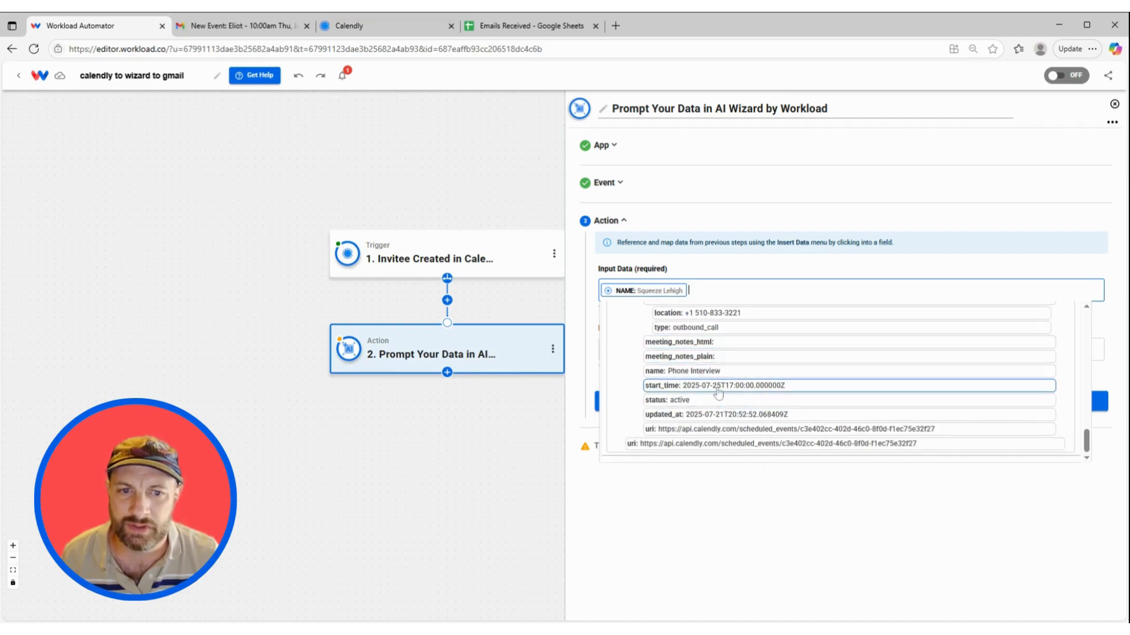
click(714, 387)
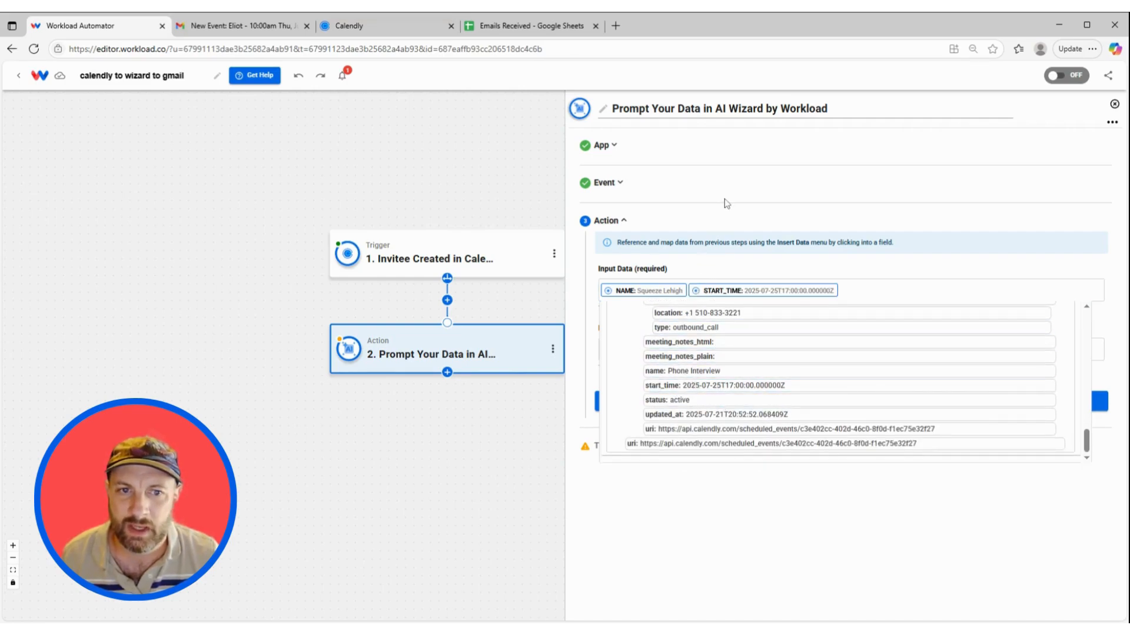
click(710, 233)
Paste a prompt for an eager email to the invitee without greeting or salutation, confirming start_time in HH:MMam/pm on MM/DD/YYYY format, and review it
click(654, 349)
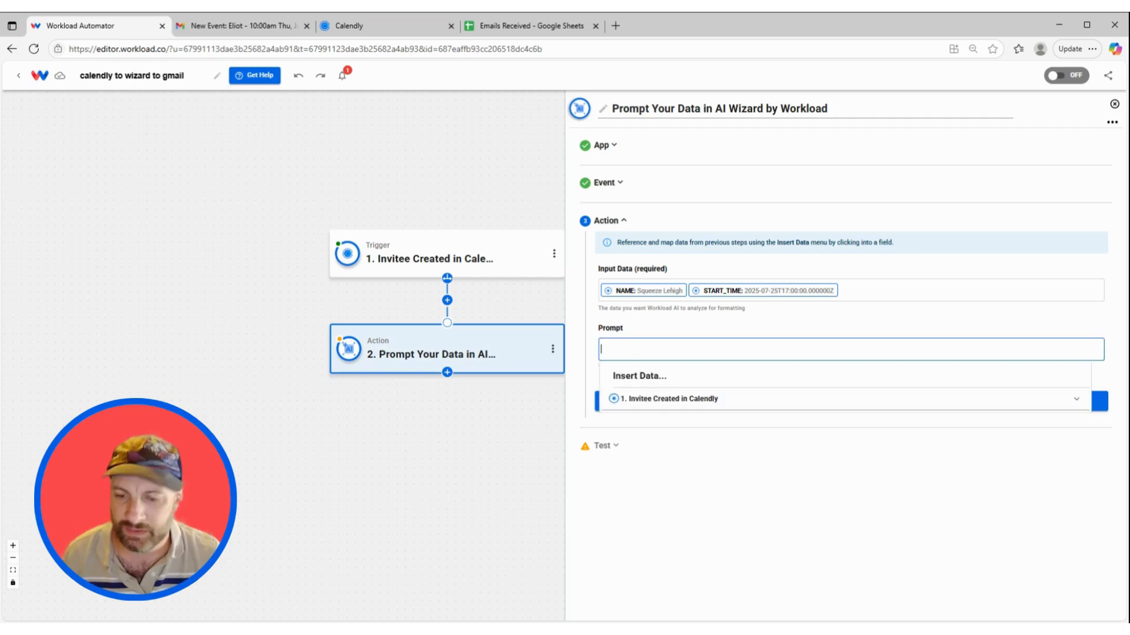
key(ctrl+v)
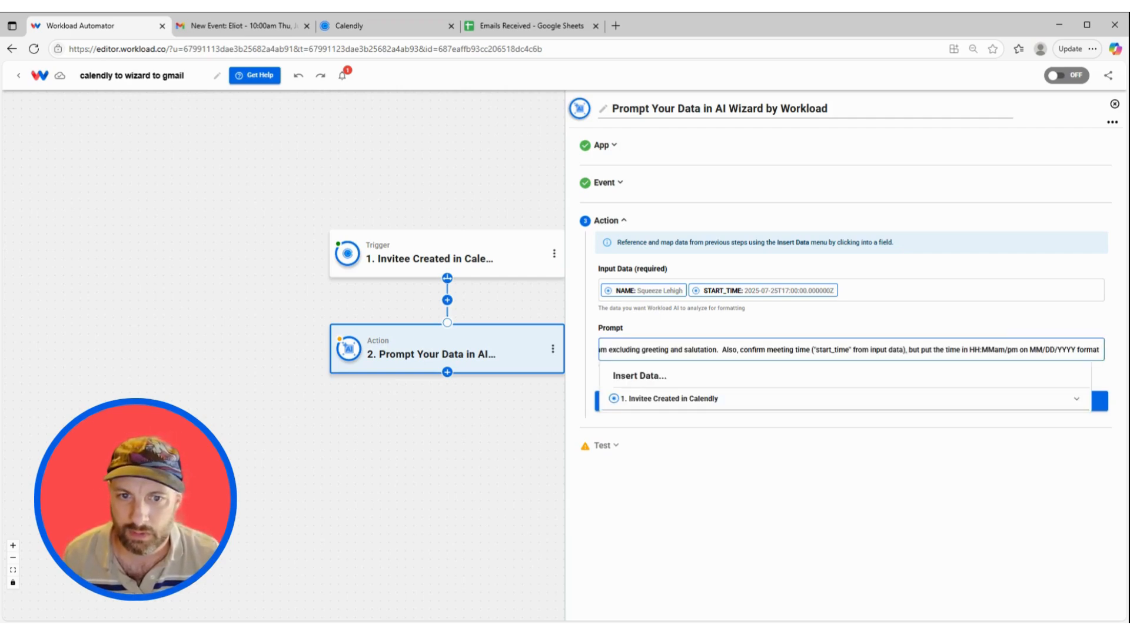
drag(608, 350, 522, 351)
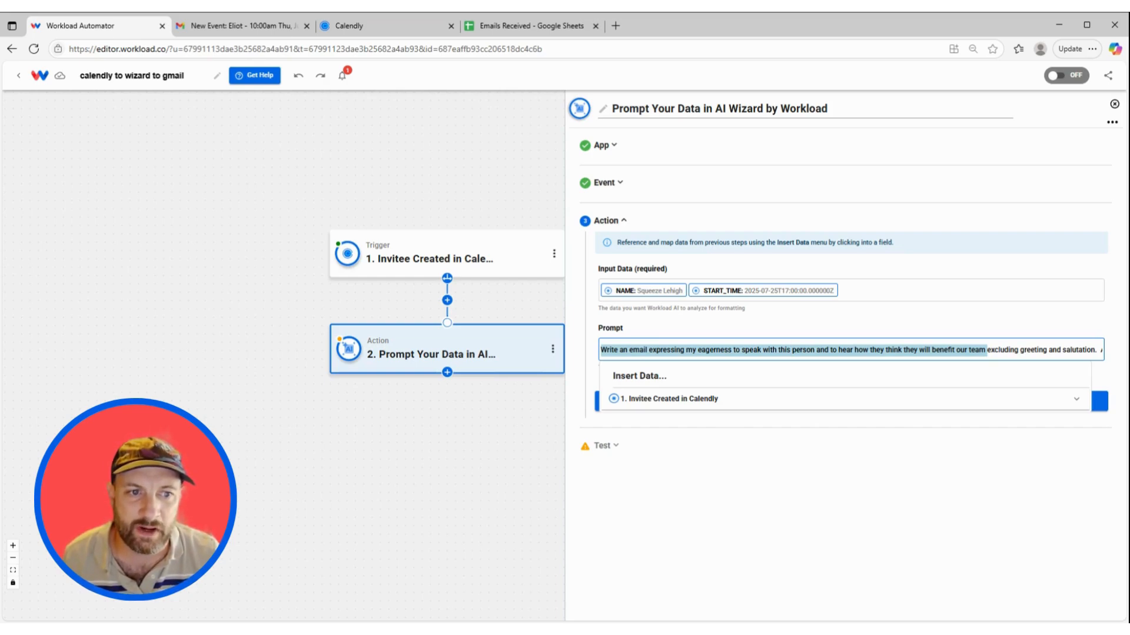
click(990, 350)
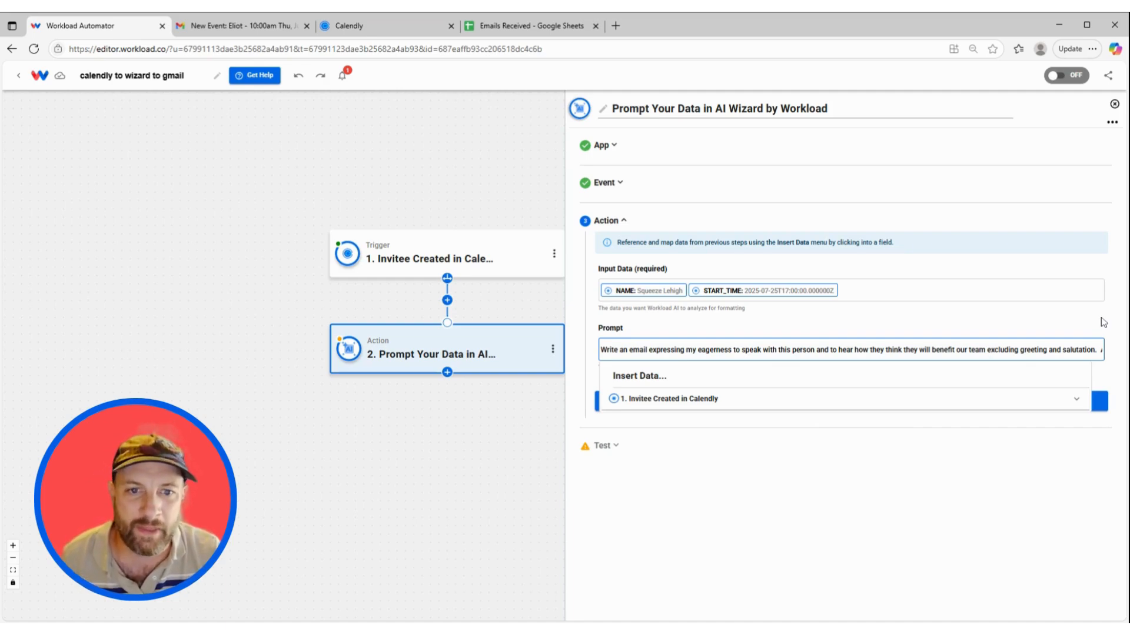
drag(1097, 350, 1102, 351)
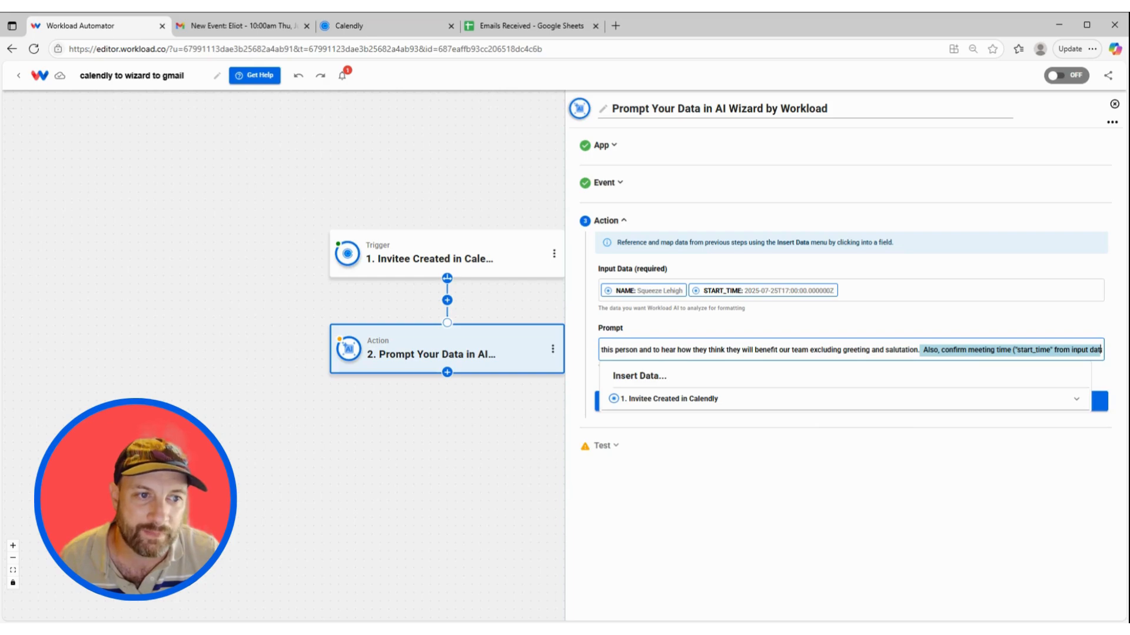
drag(1062, 350, 1103, 350)
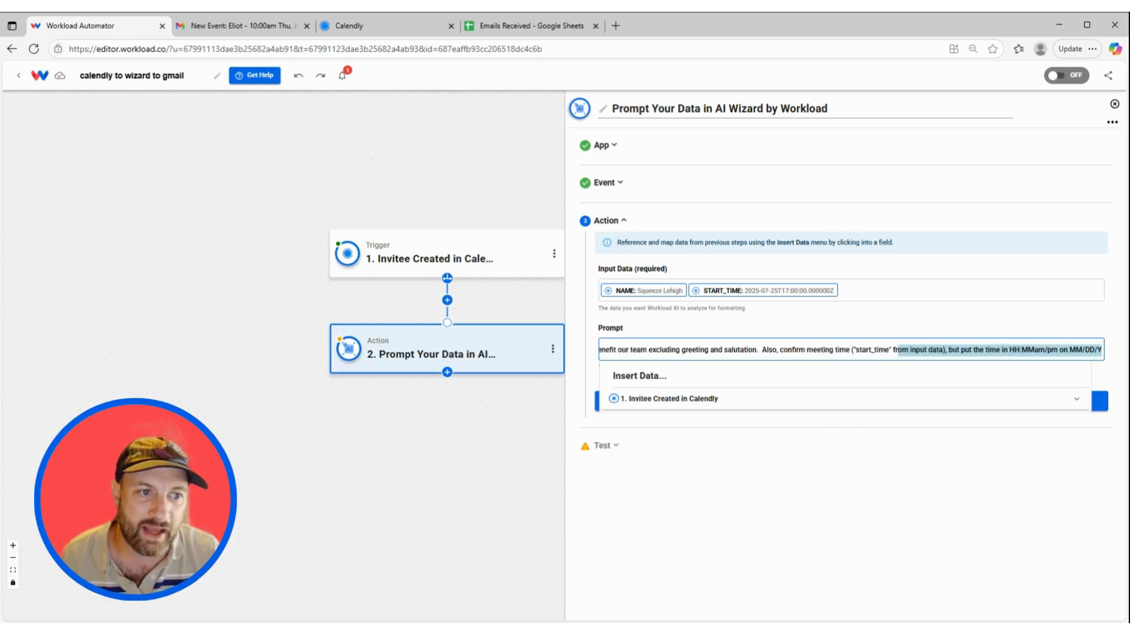
click(990, 349)
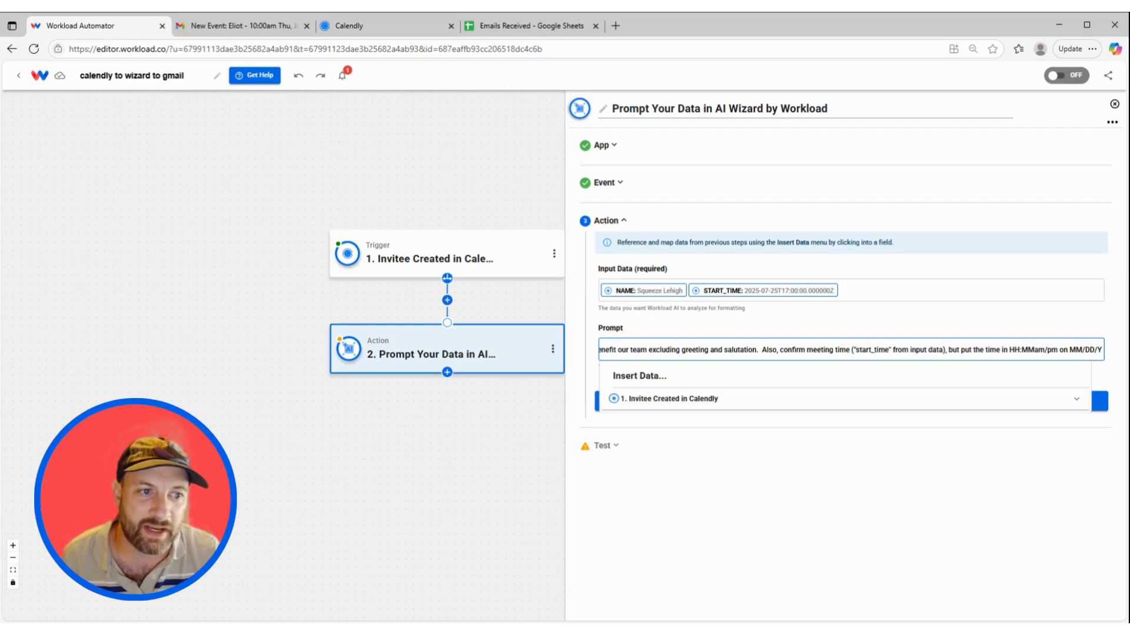
Confirm the Prompt Your Data settings, test the action and accept its generated email
click(740, 437)
click(834, 400)
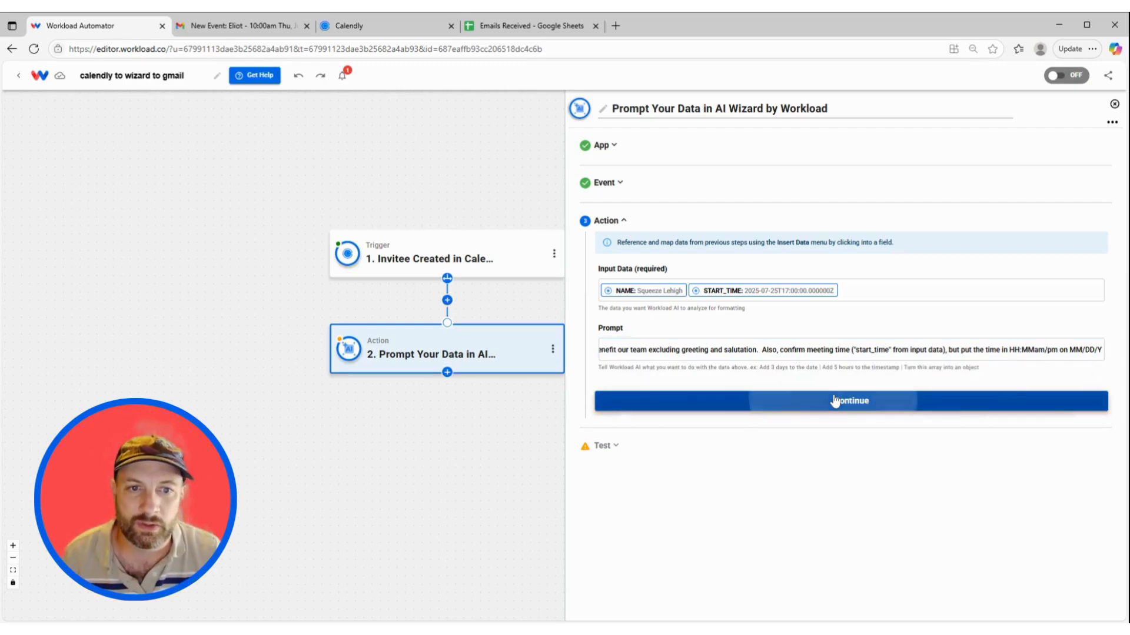
click(677, 445)
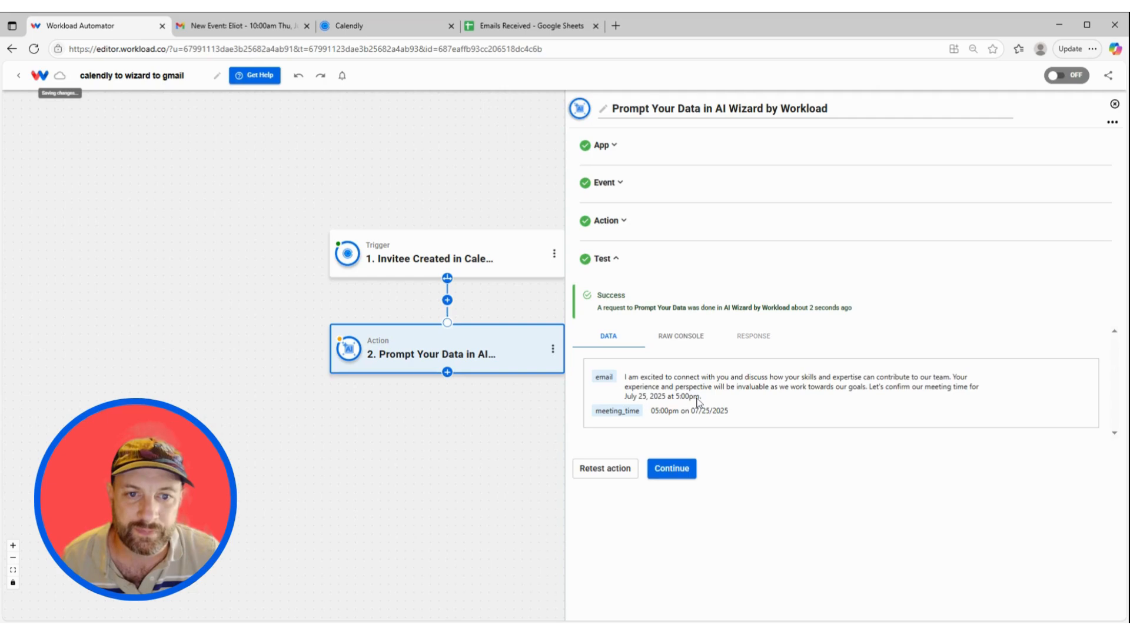
click(669, 470)
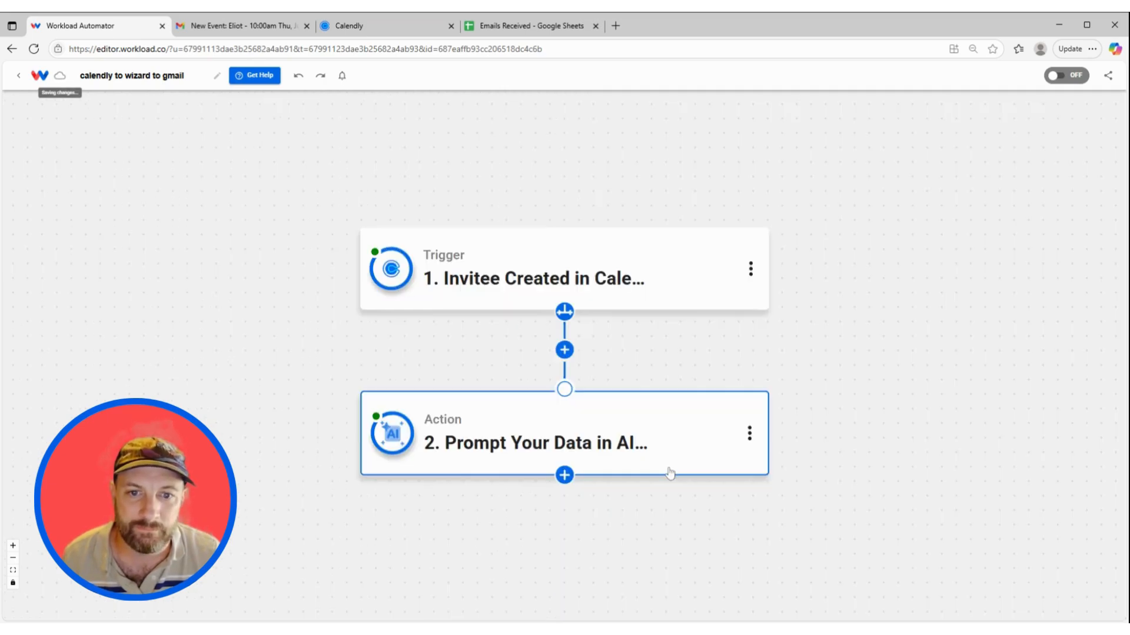
Add a third action using Google Gmail with the Send Email event and keep the connected Gmail account
click(564, 474)
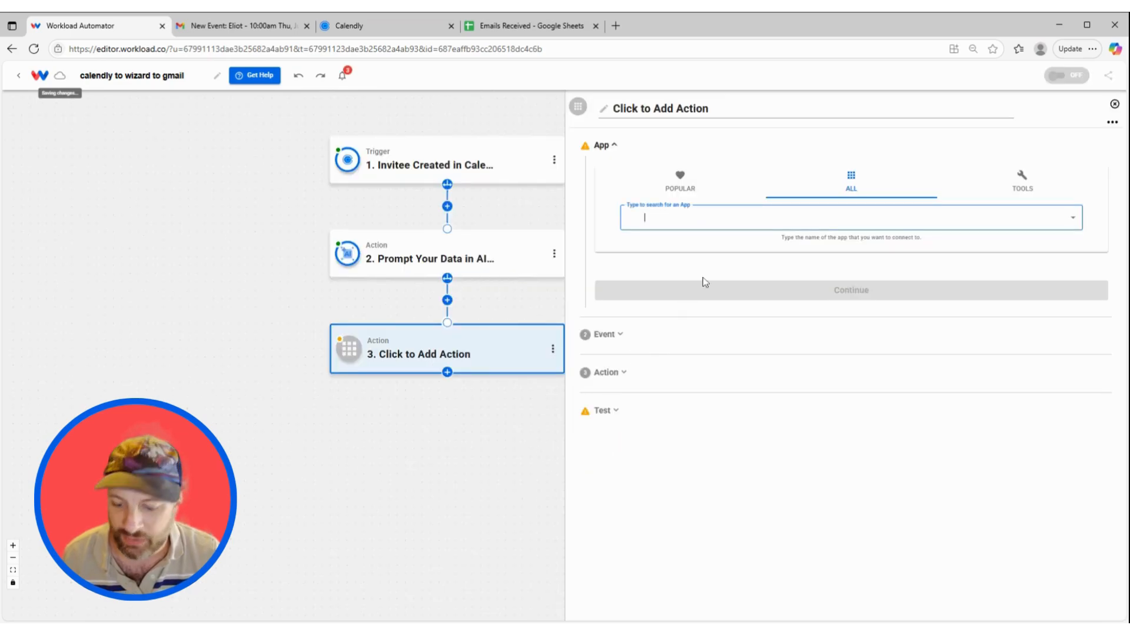
text(gmail)
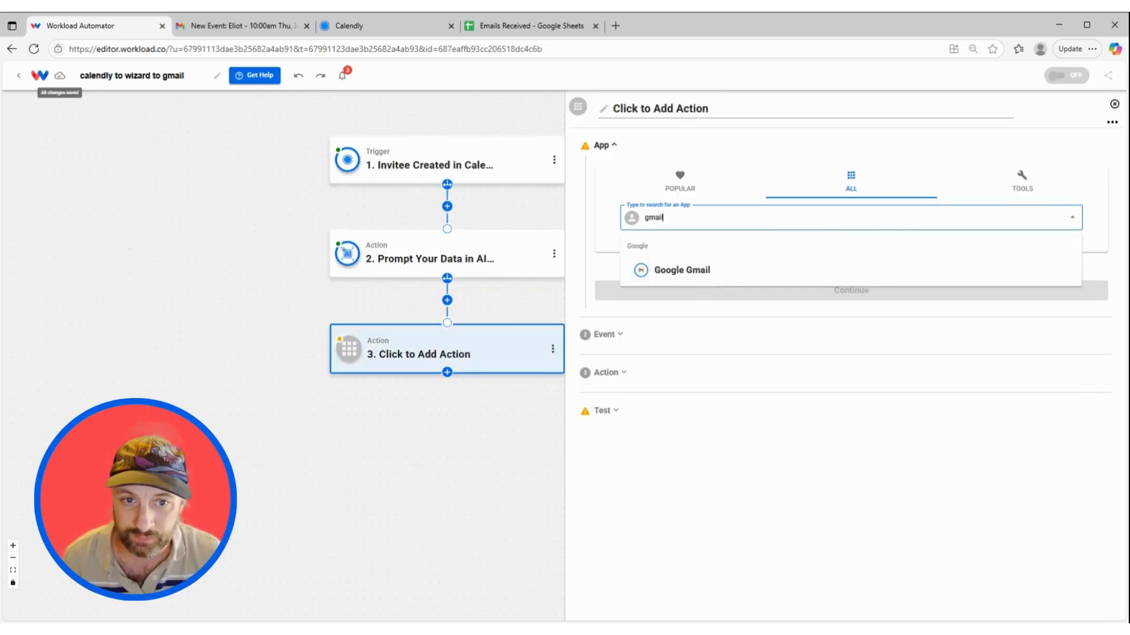
click(682, 270)
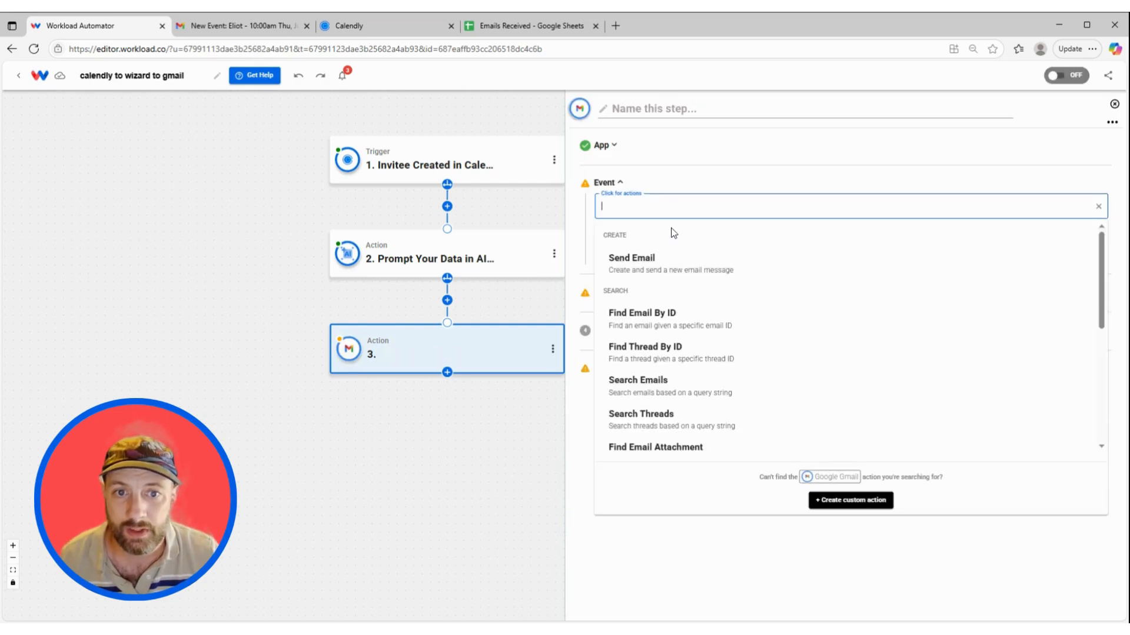
click(655, 261)
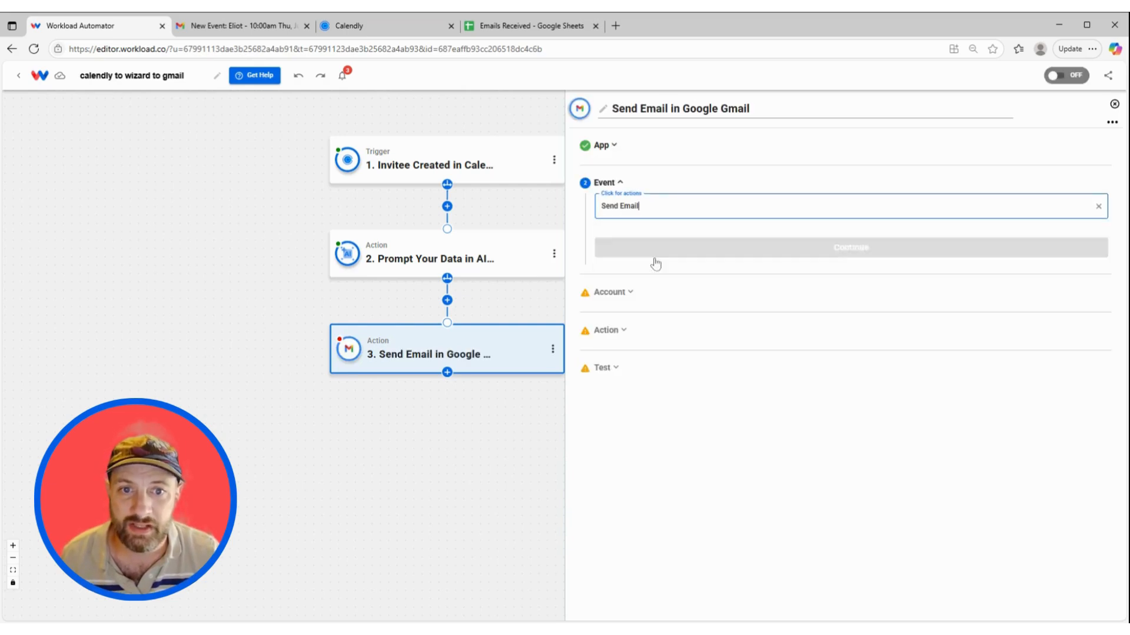
click(697, 248)
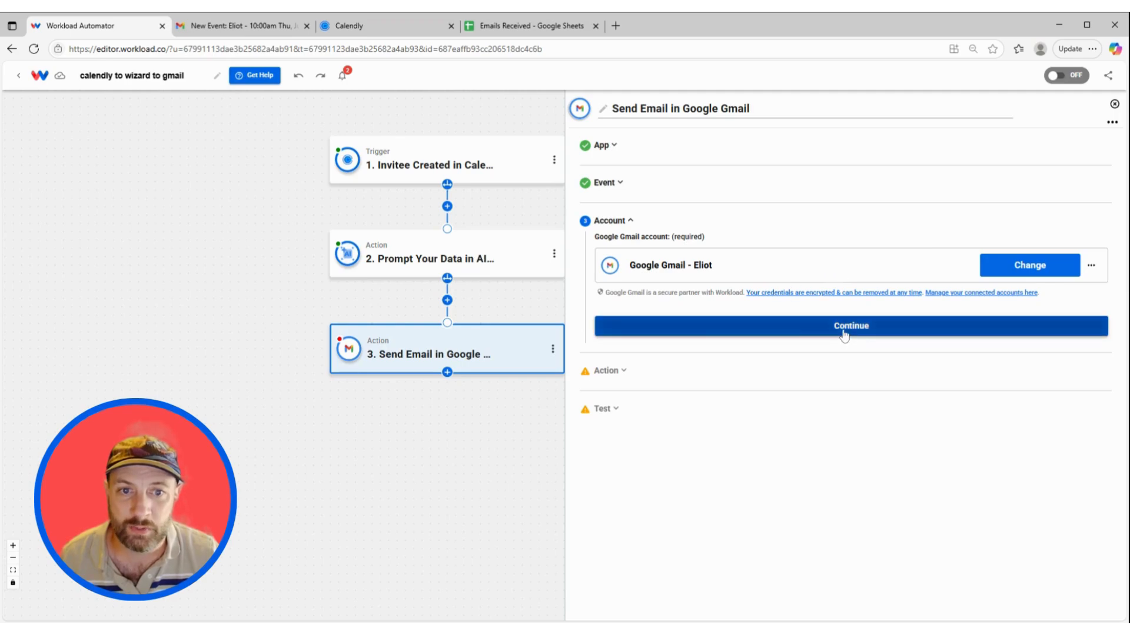
click(843, 332)
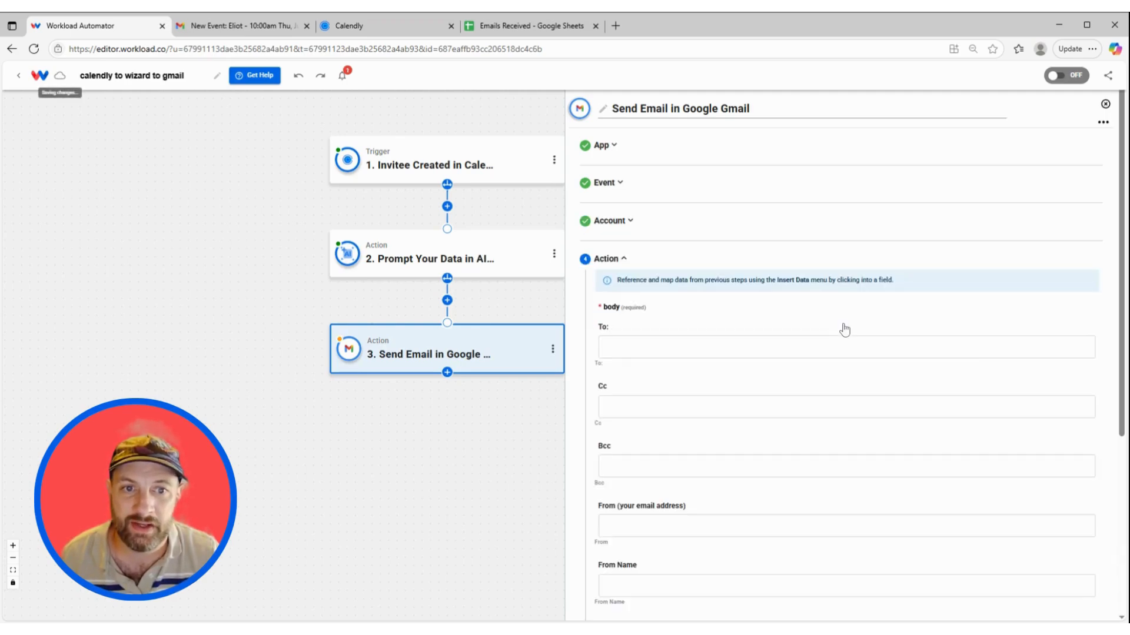
Map the Gmail action's To field to the invitee's email value from the Calendly trigger data
click(672, 344)
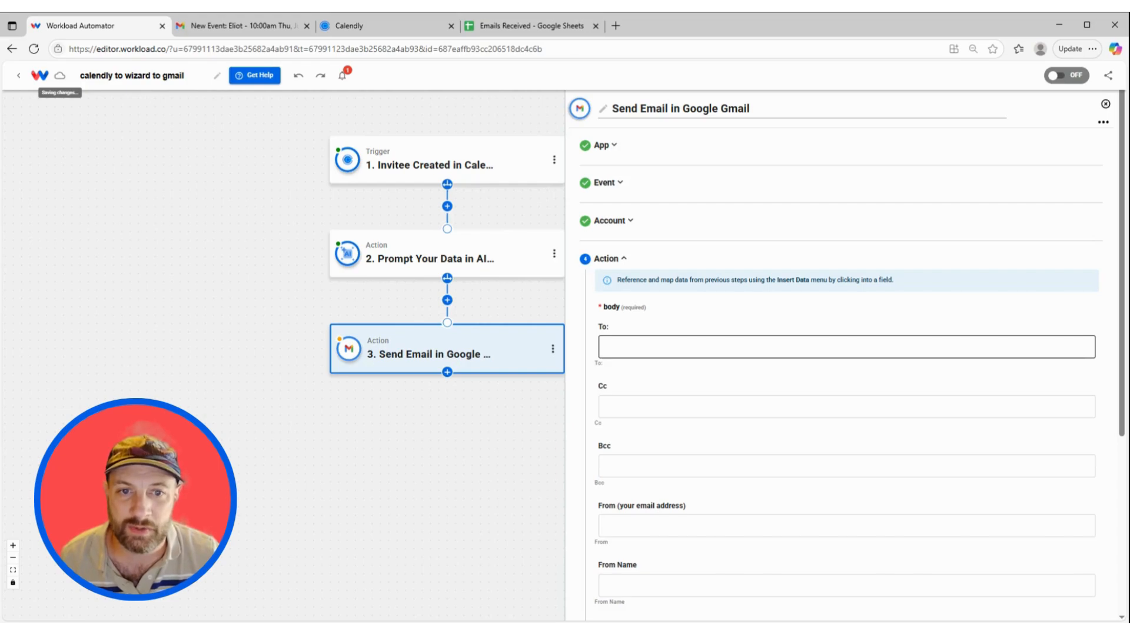
click(666, 346)
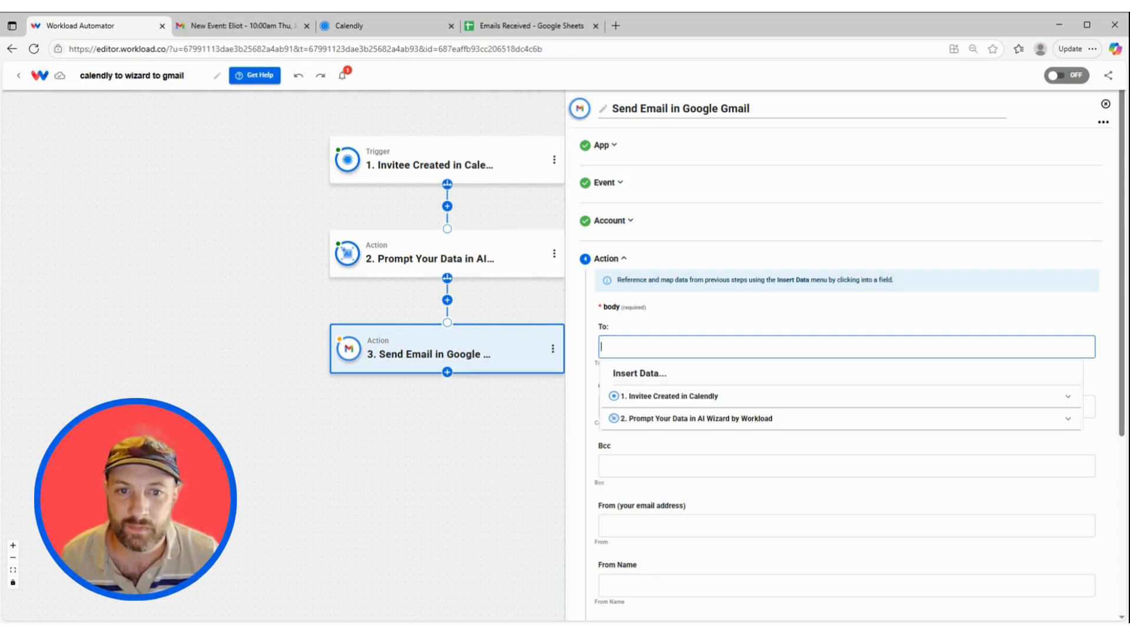
click(667, 398)
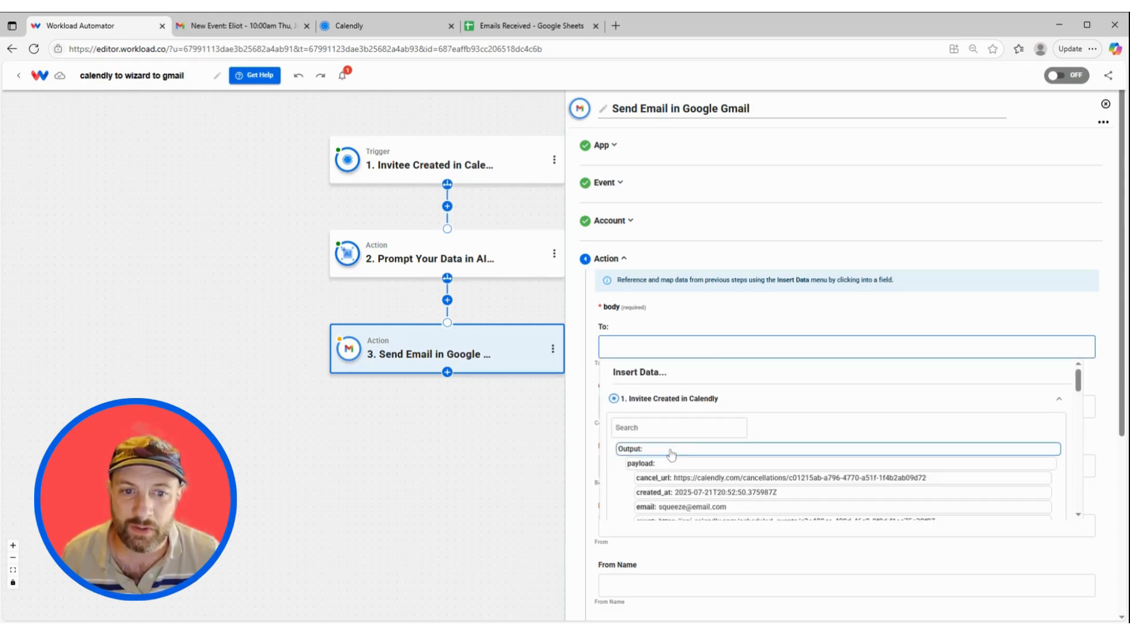
scroll(706, 441, down, 1)
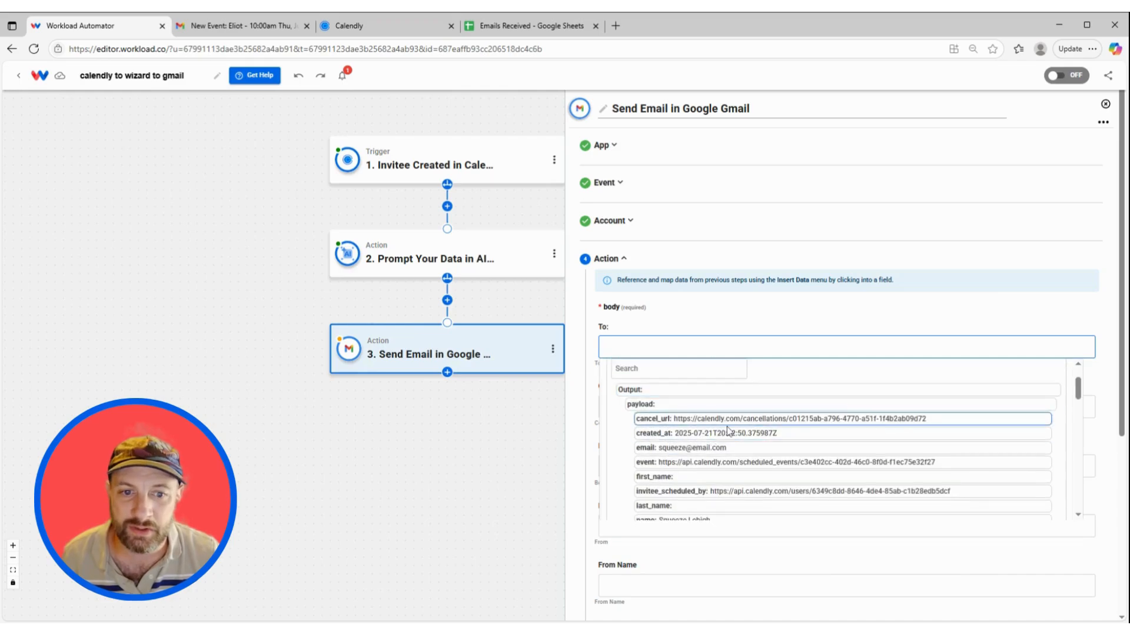
click(687, 448)
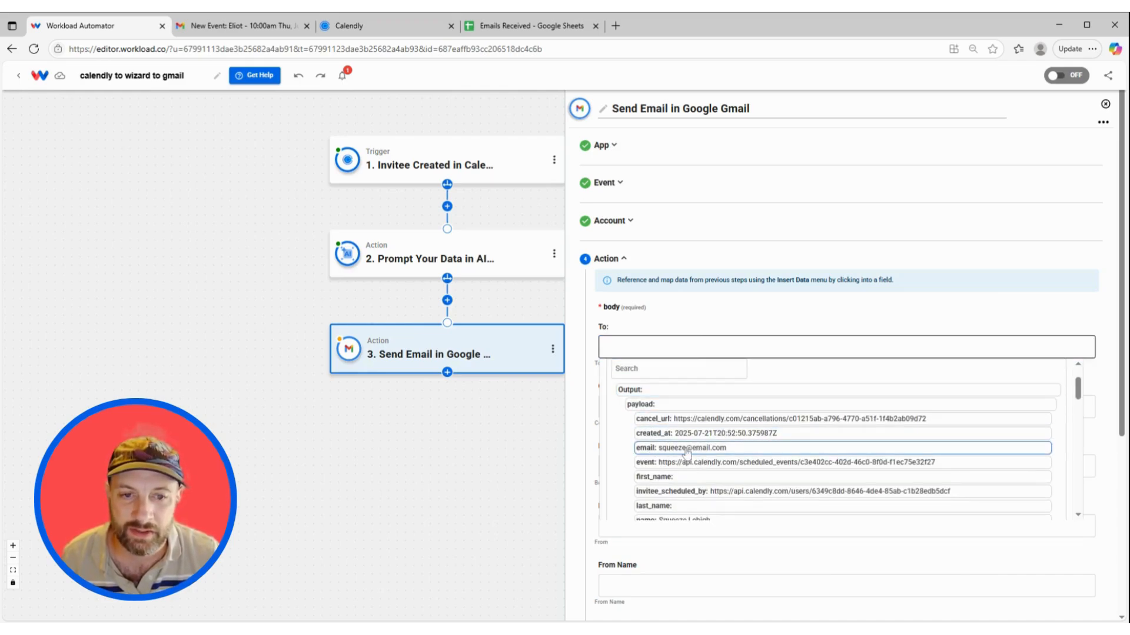
click(696, 325)
Enter the sender's own email address as the From address and copy it into Reply To
scroll(683, 353, down, 2)
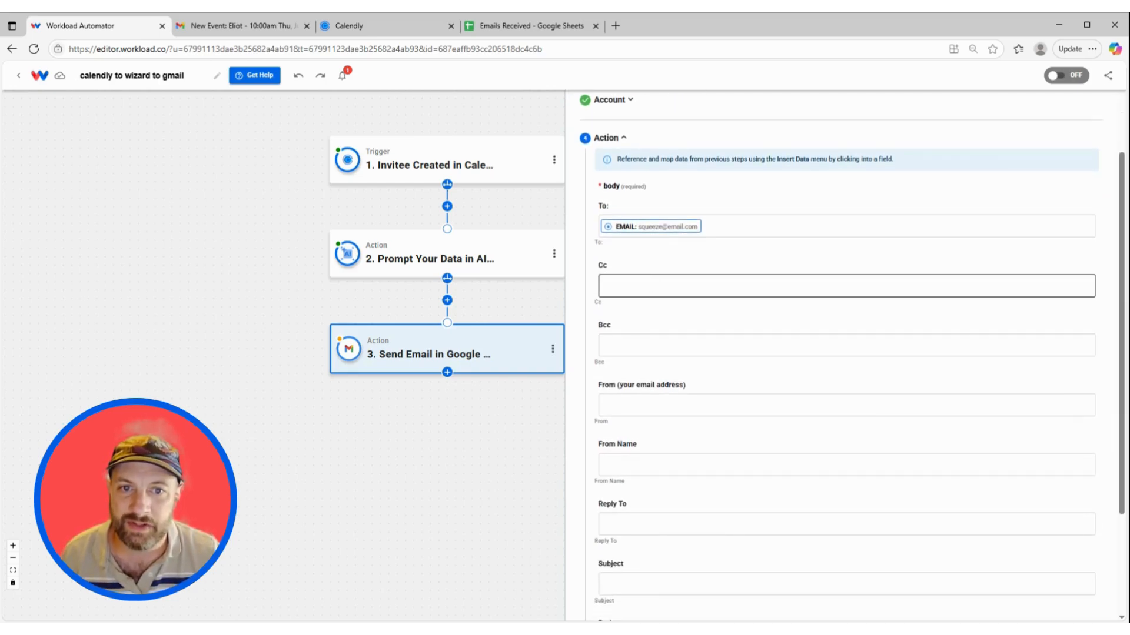
scroll(667, 310, down, 2)
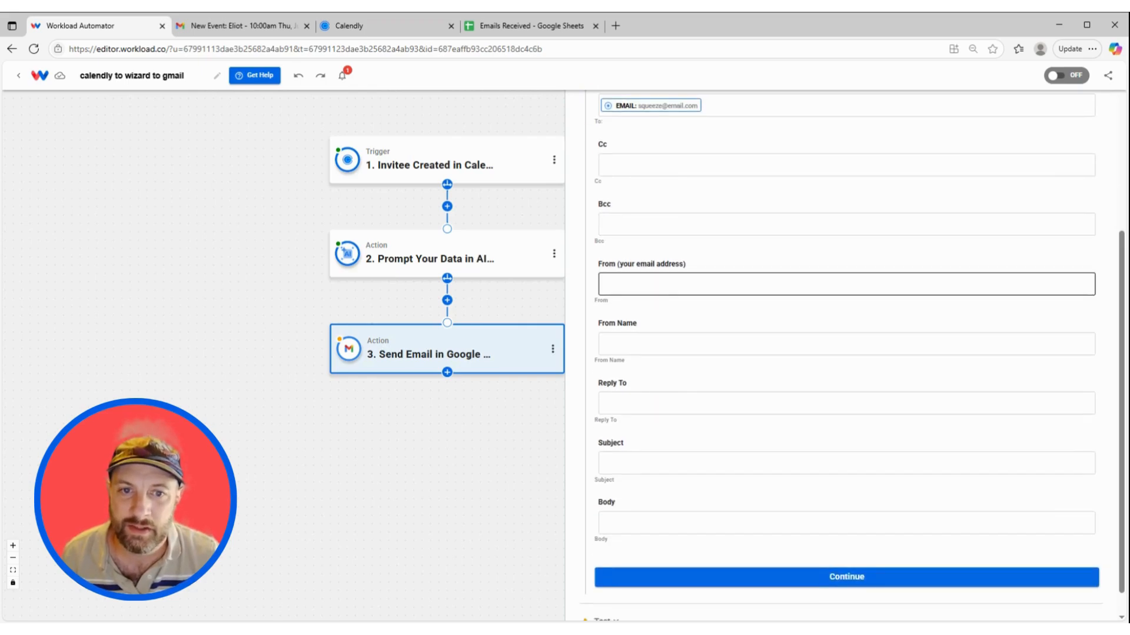
click(668, 284)
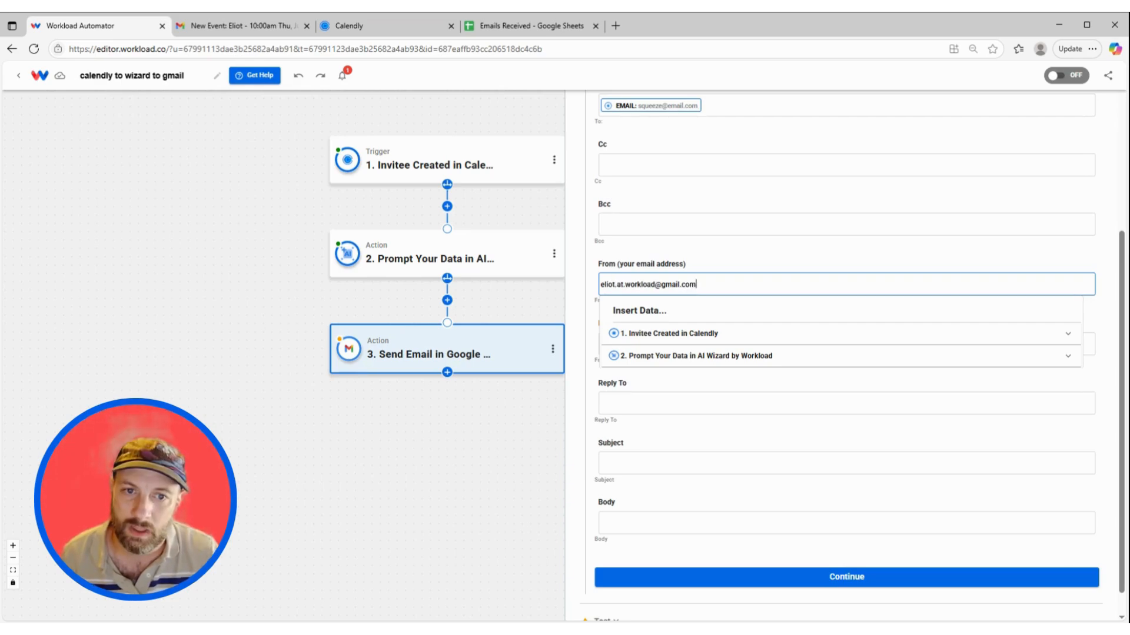
drag(697, 285, 580, 279)
key(ctrl+c)
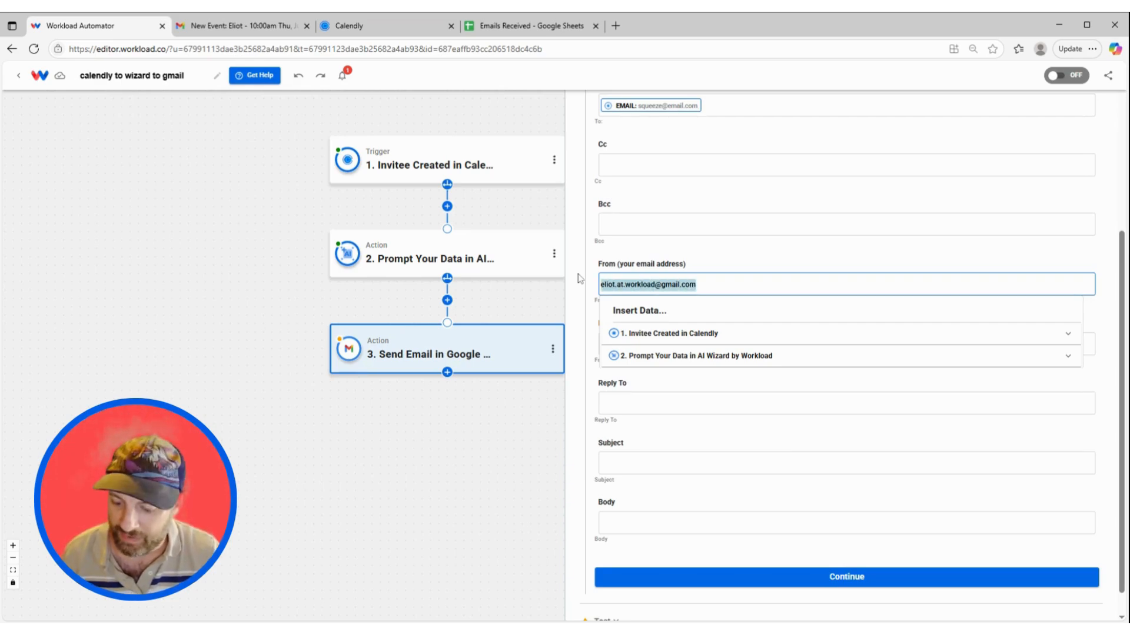
click(638, 258)
click(623, 402)
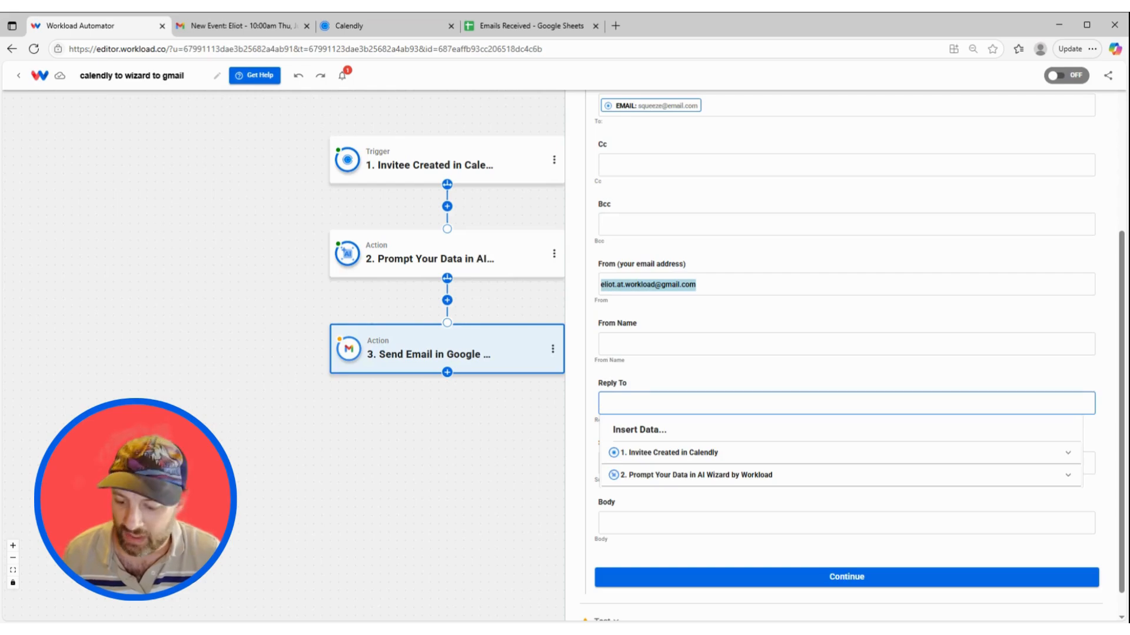
key(ctrl+v)
Fill in the sender's first name as From Name and set the email's Subject to "Meeting"
click(639, 344)
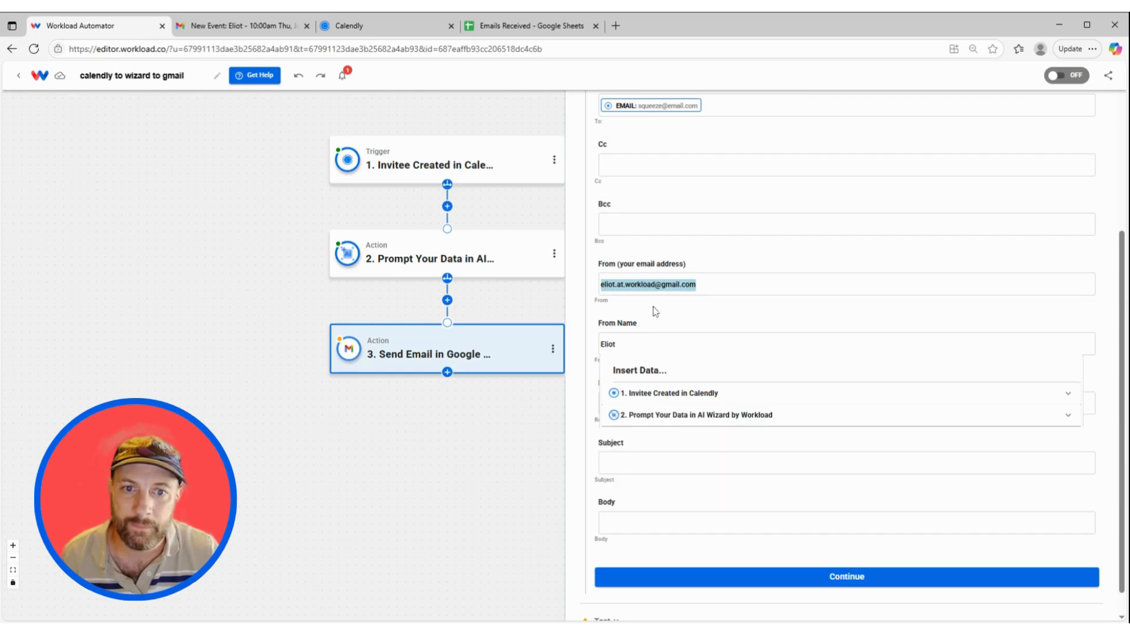
click(674, 318)
click(654, 459)
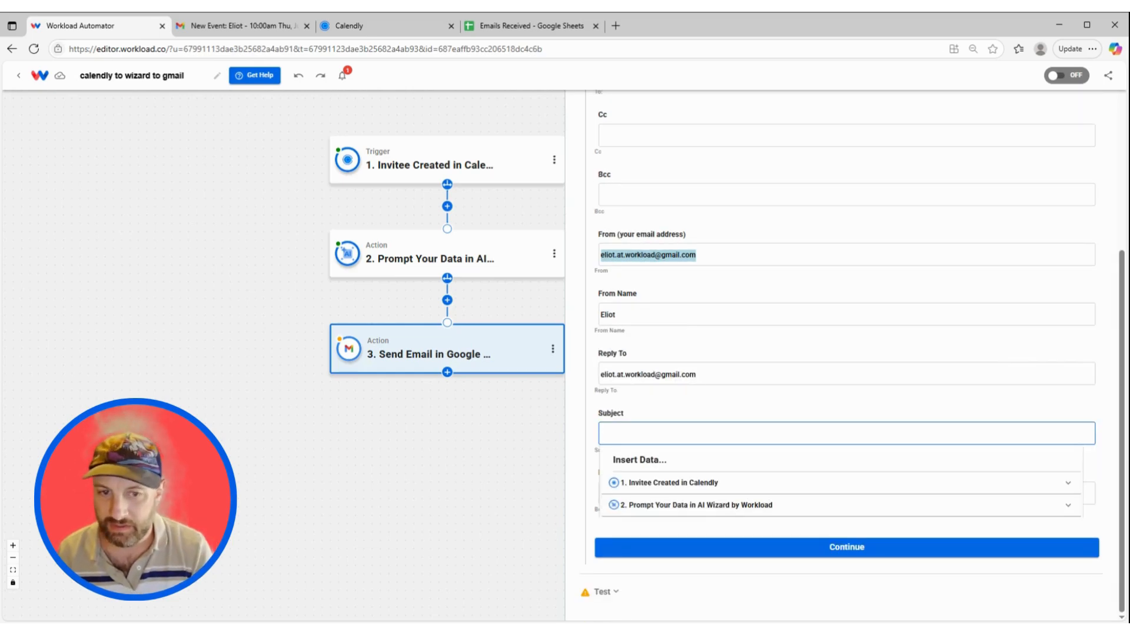
text(Meeting)
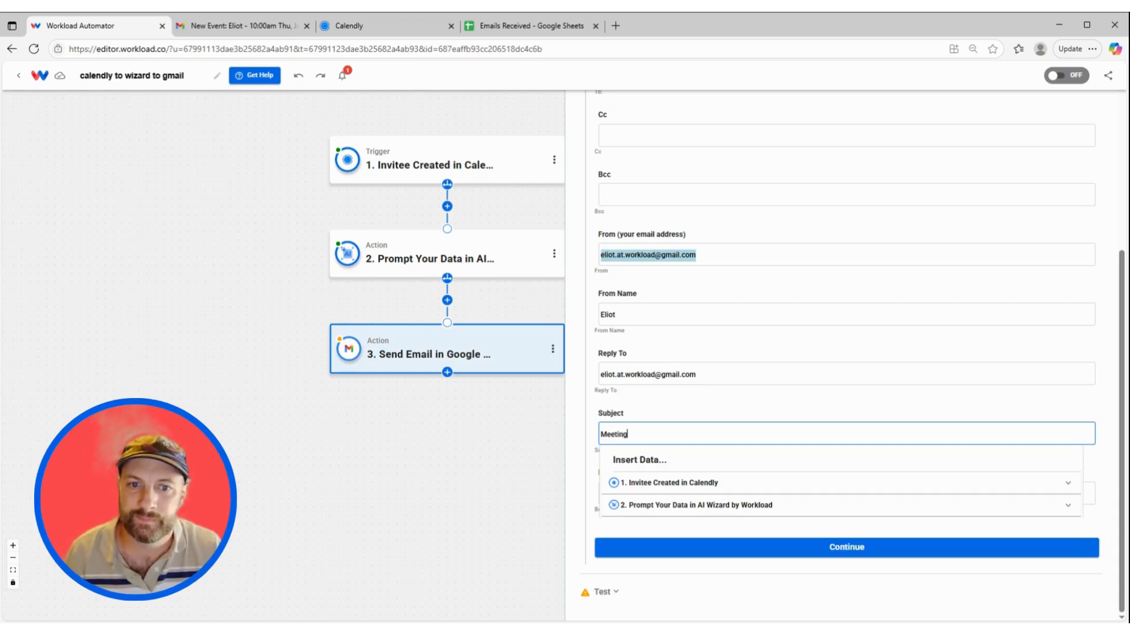
click(647, 406)
Map the email's Body to the generated email output of the Prompt Your Data AI Wizard step
click(647, 493)
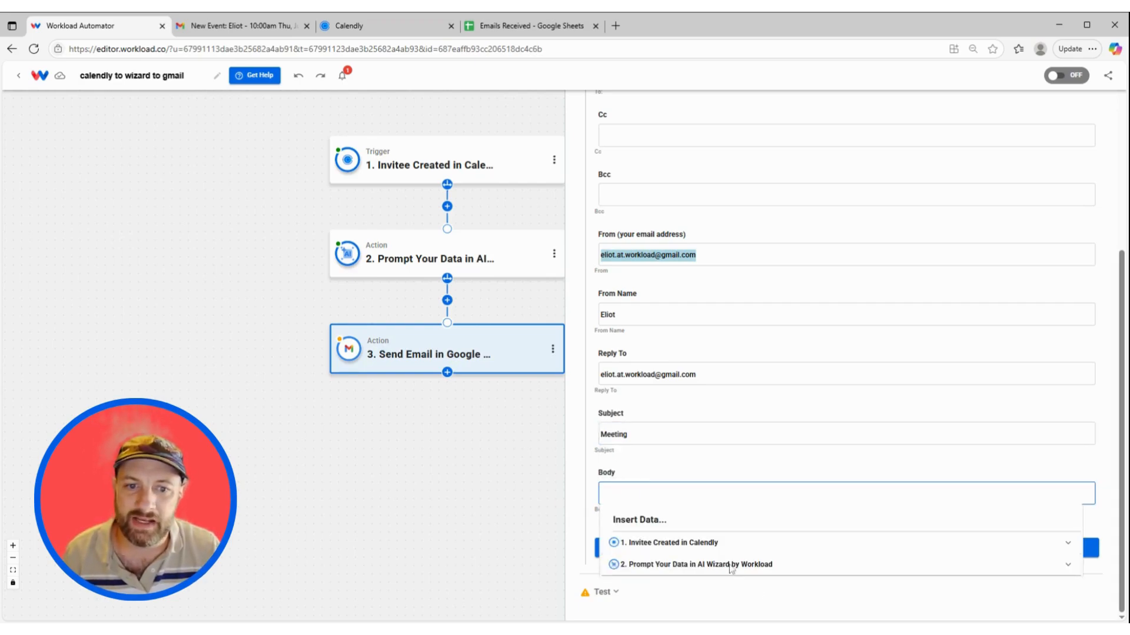
click(755, 566)
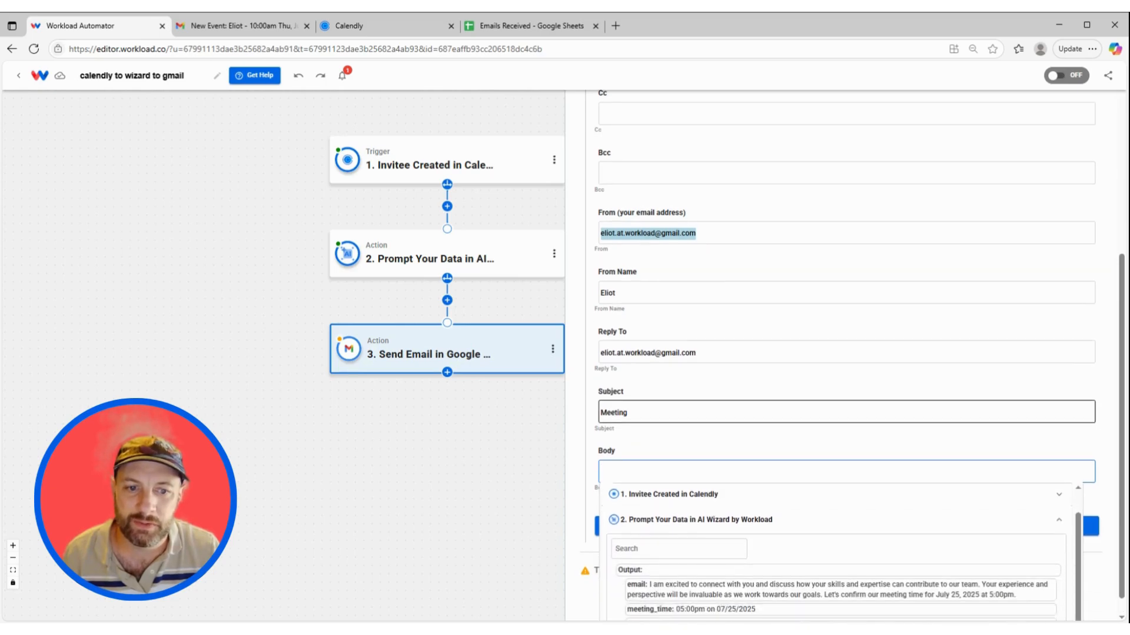
click(736, 570)
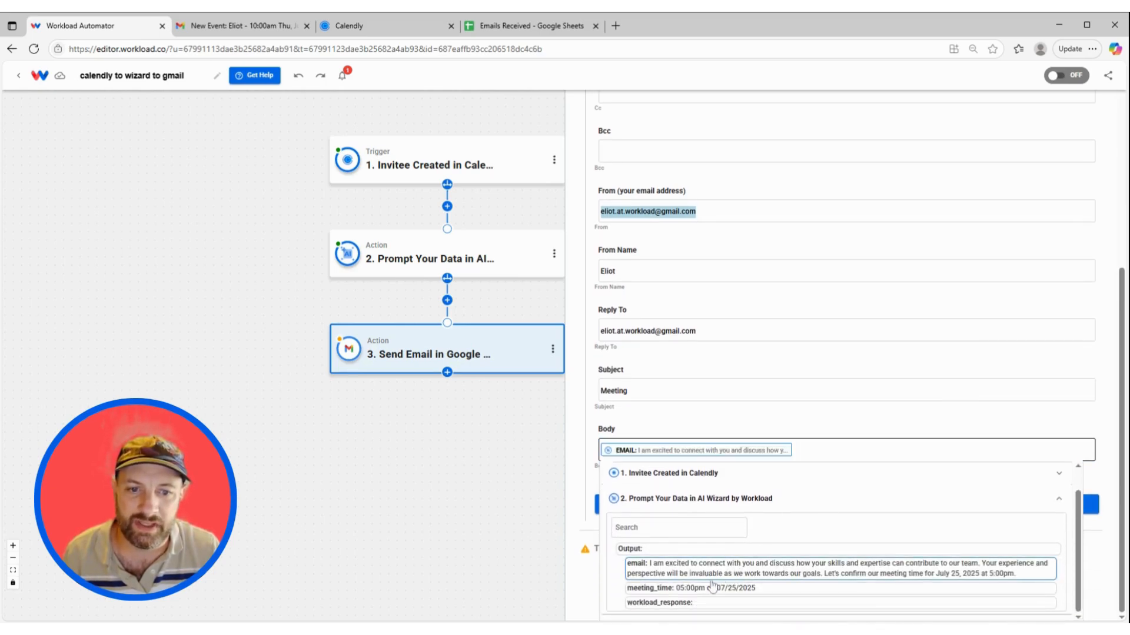
click(685, 418)
Confirm the Send Email settings, then send a test email and complete the Gmail action
click(876, 559)
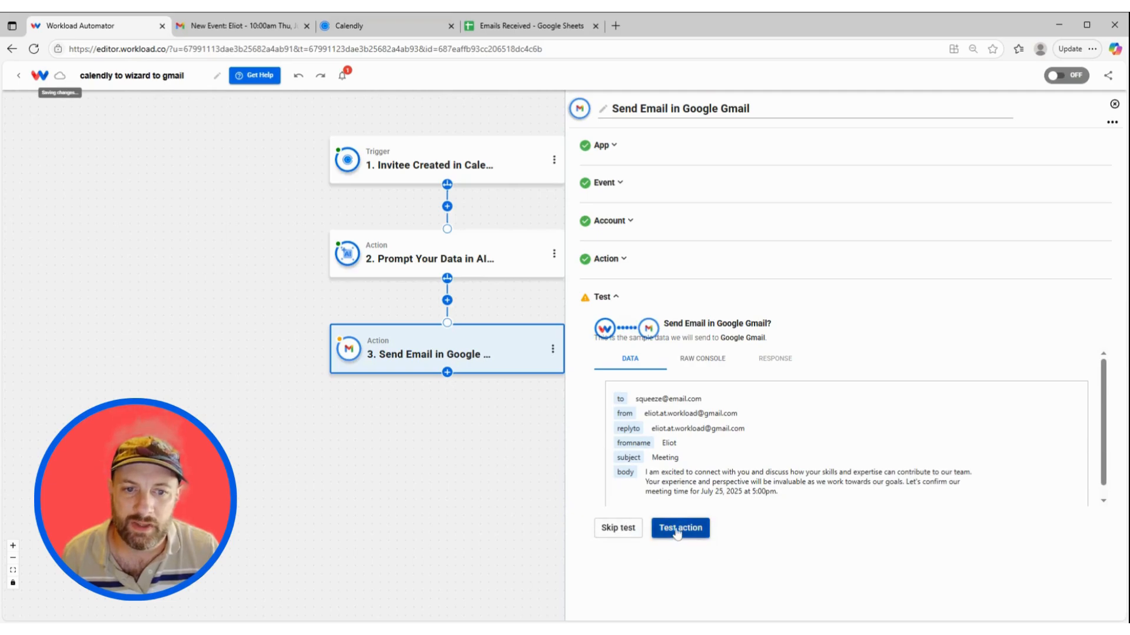
click(678, 529)
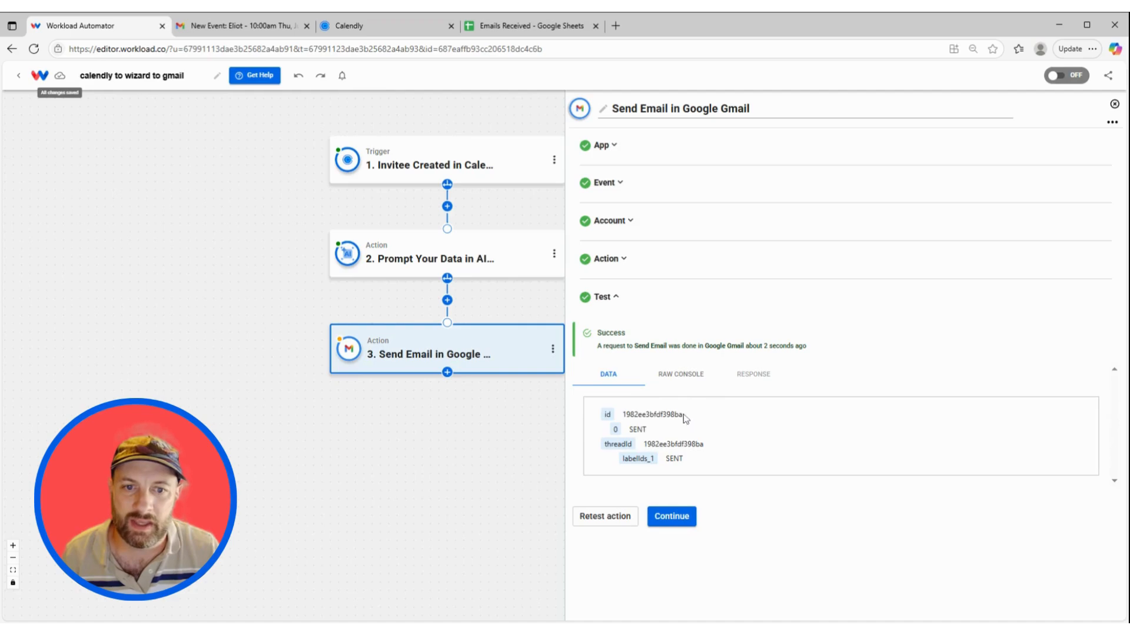
click(683, 518)
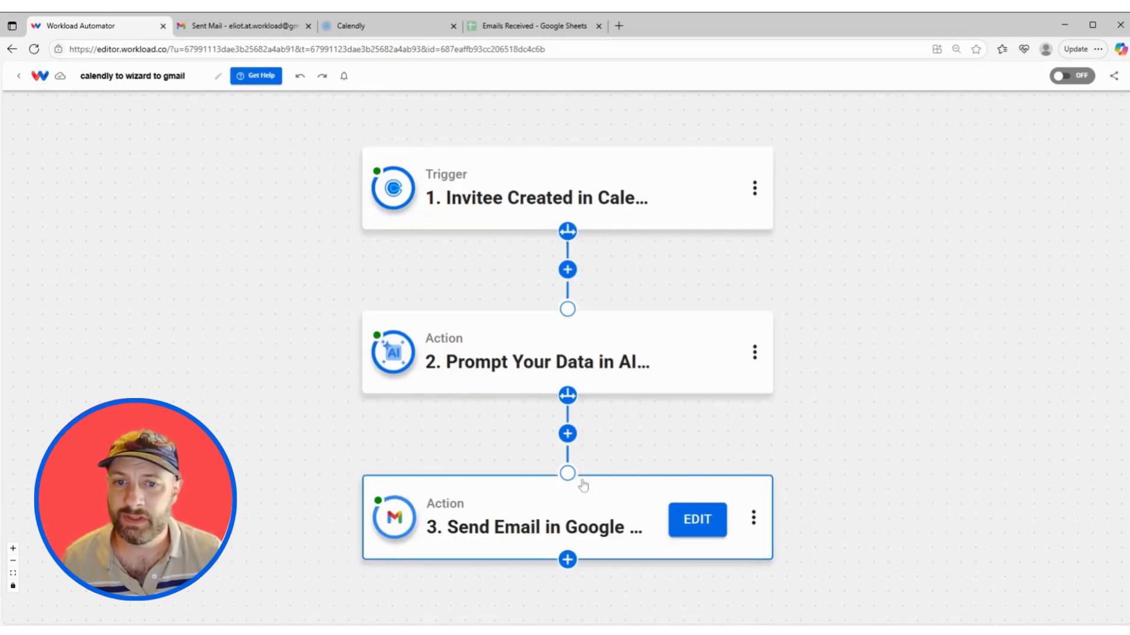
Turn on the "calendly to wizard to gmail" workflow
click(1069, 78)
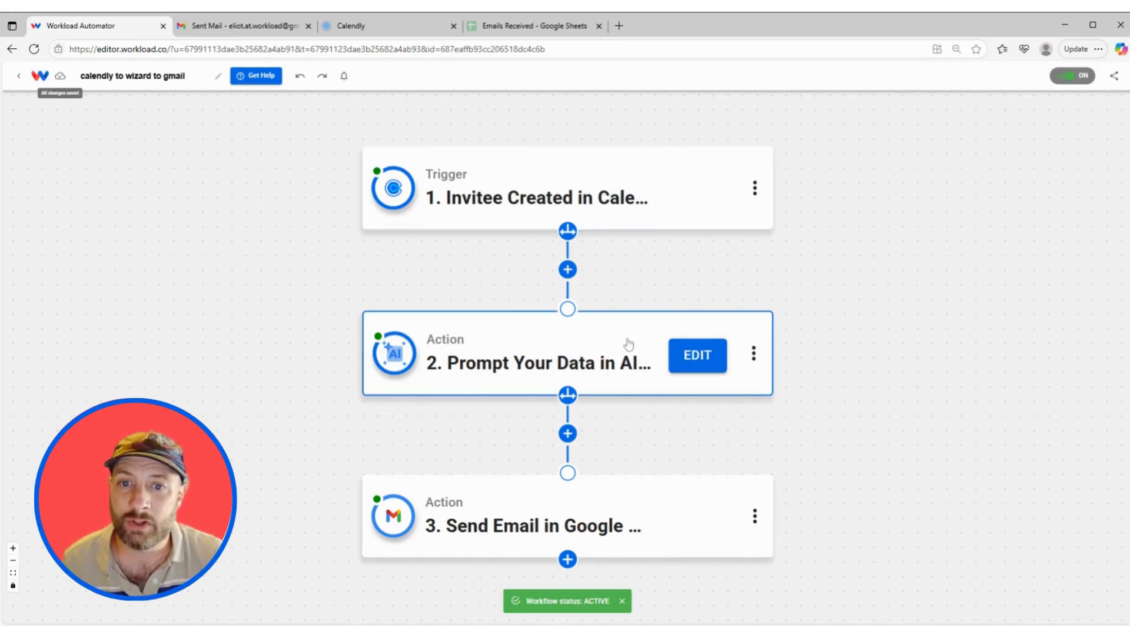
mouse_move(674, 470)
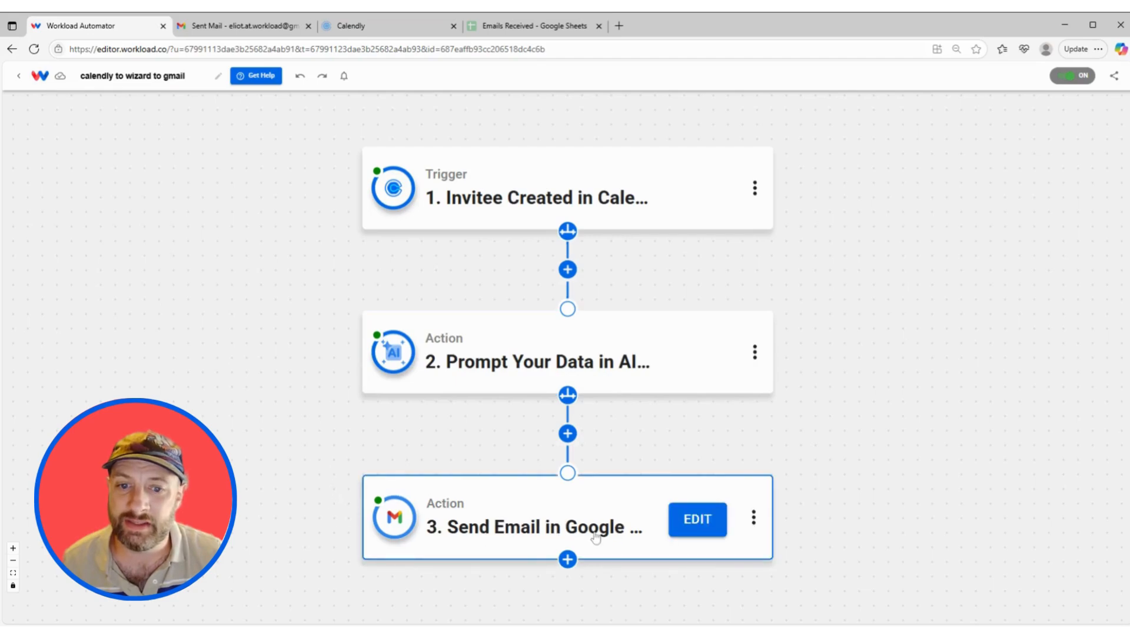